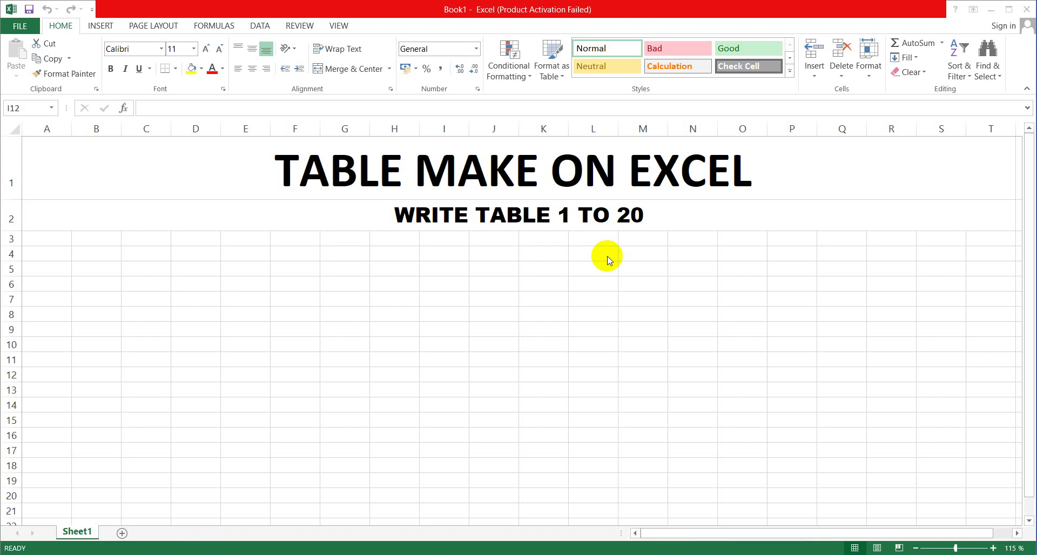
# Step: Enter 2 in both A3 and A4
pyautogui.press('XF86AudioRaiseVolume')
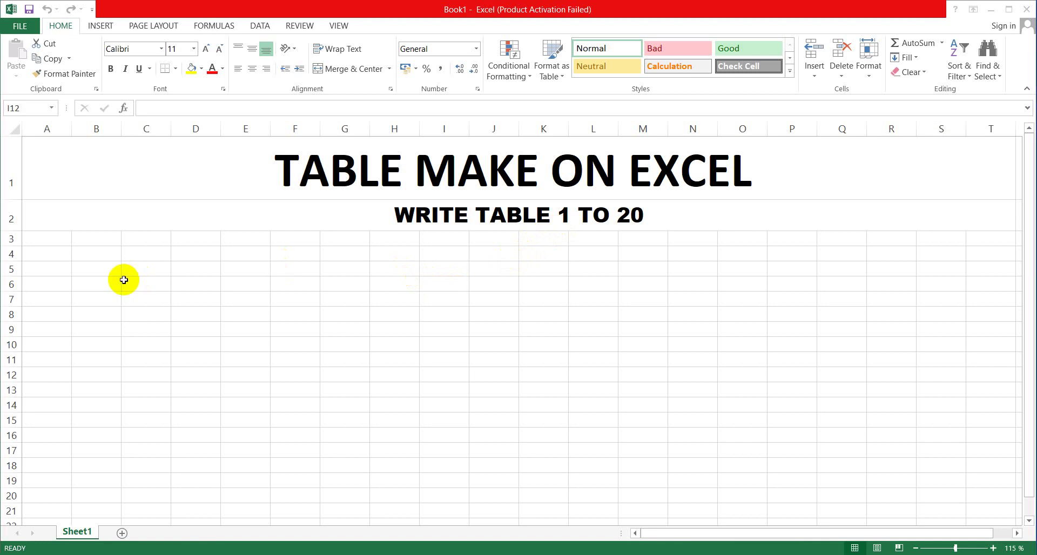
pyautogui.click(100, 266)
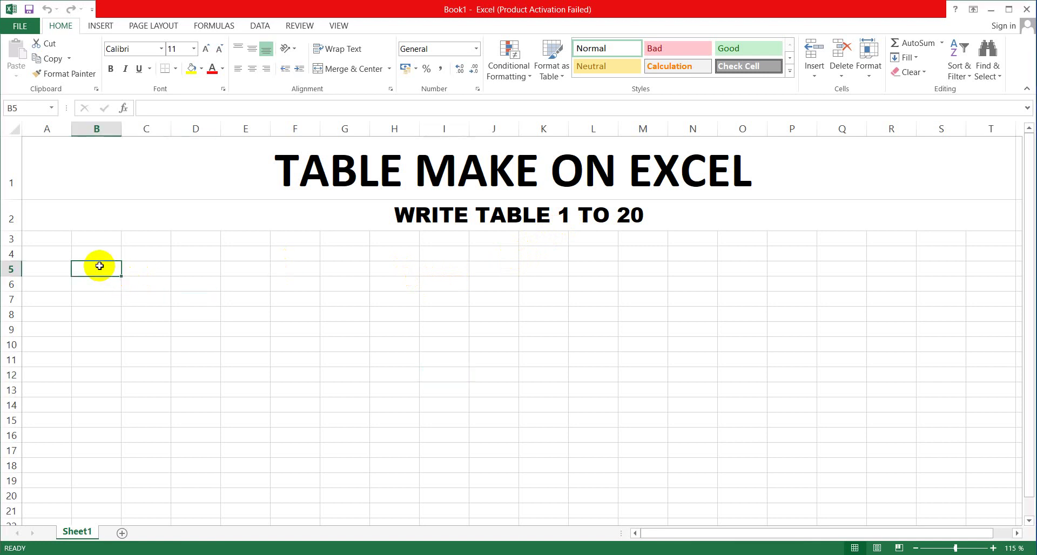
pyautogui.click(58, 237)
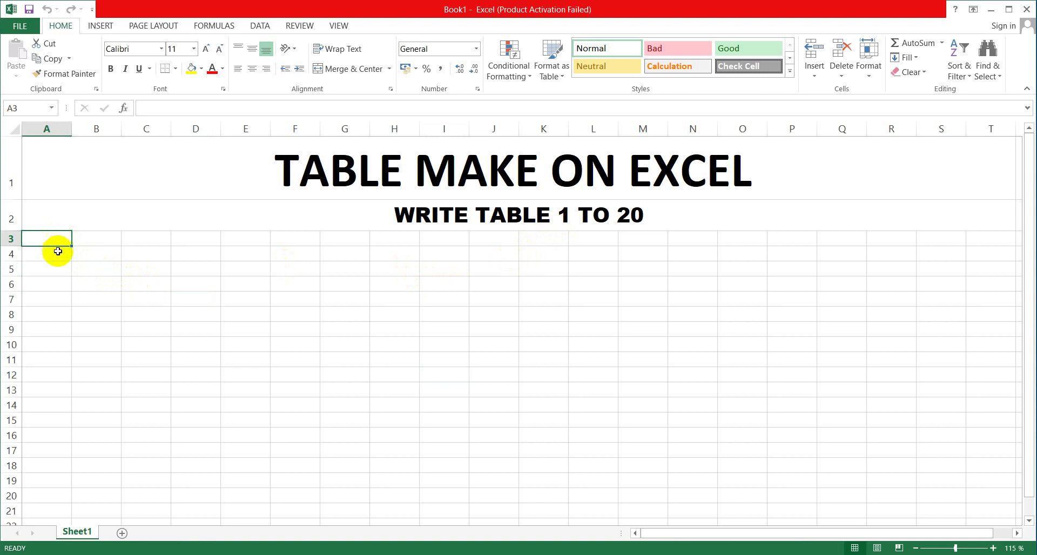
pyautogui.click(58, 254)
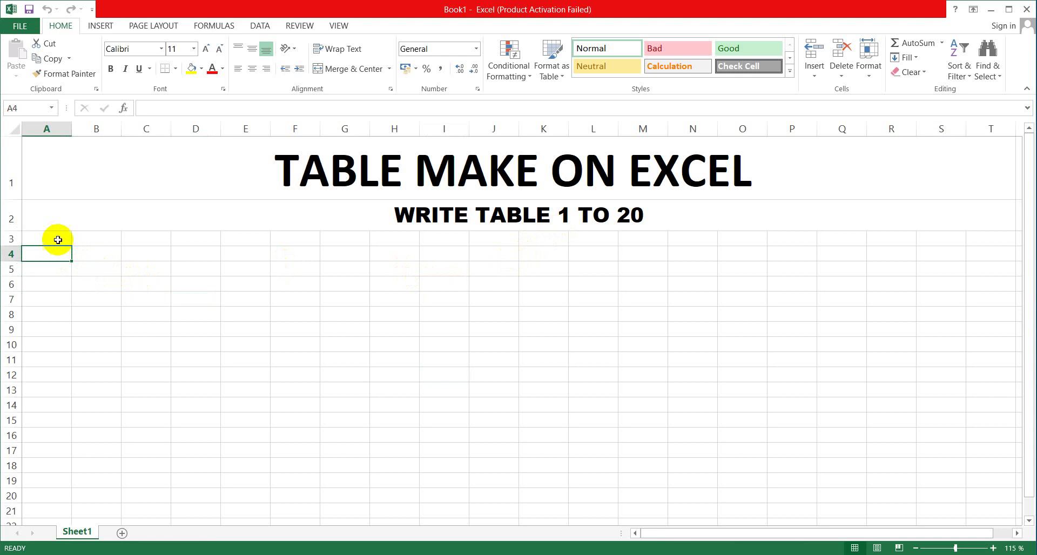
pyautogui.click(58, 239)
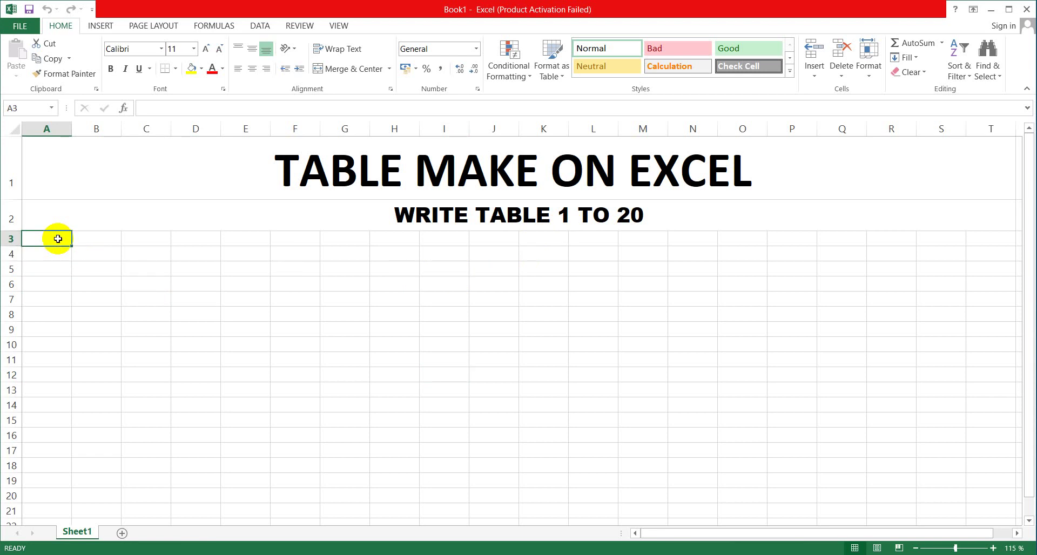
pyautogui.write('2')
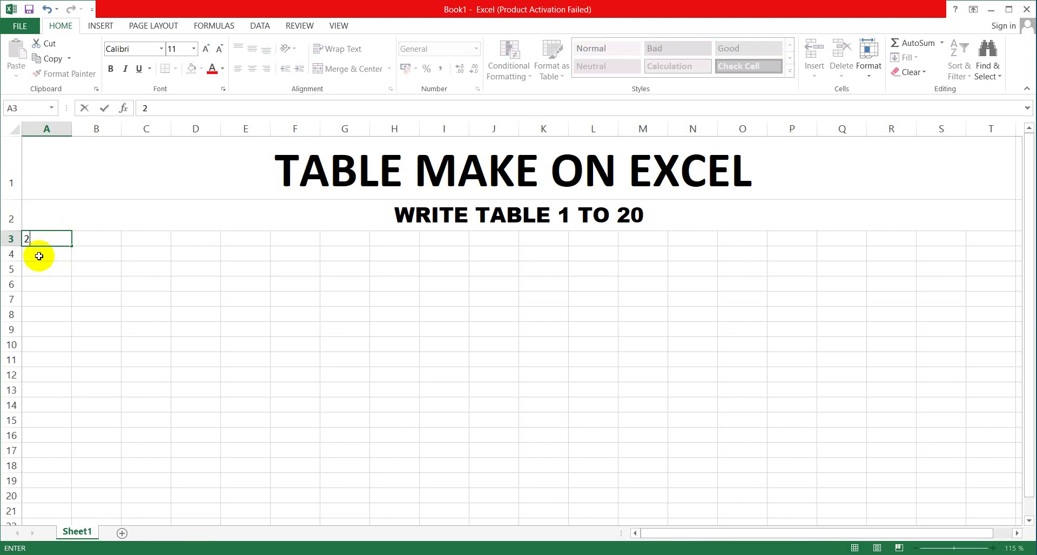
pyautogui.click(39, 256)
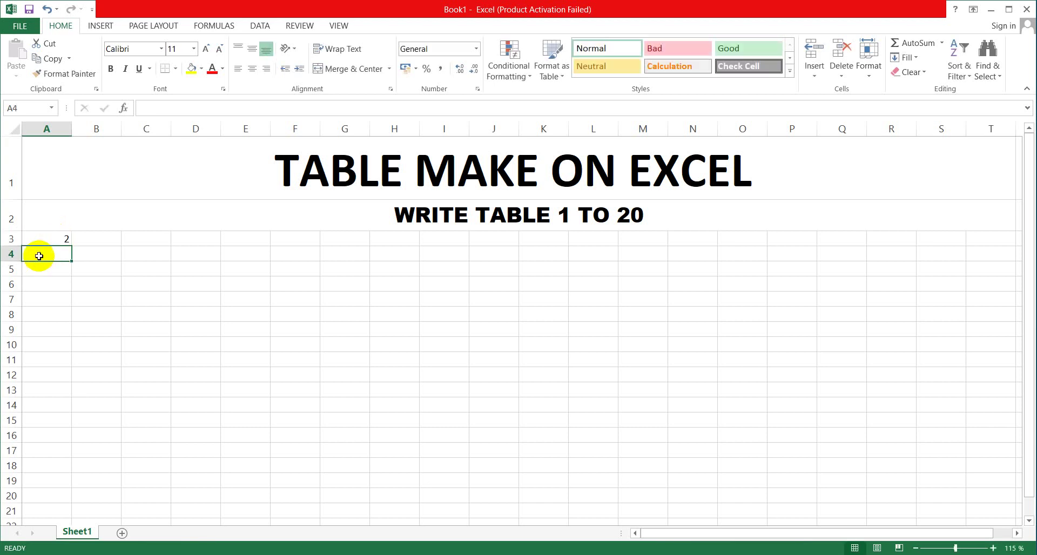
pyautogui.write('2')
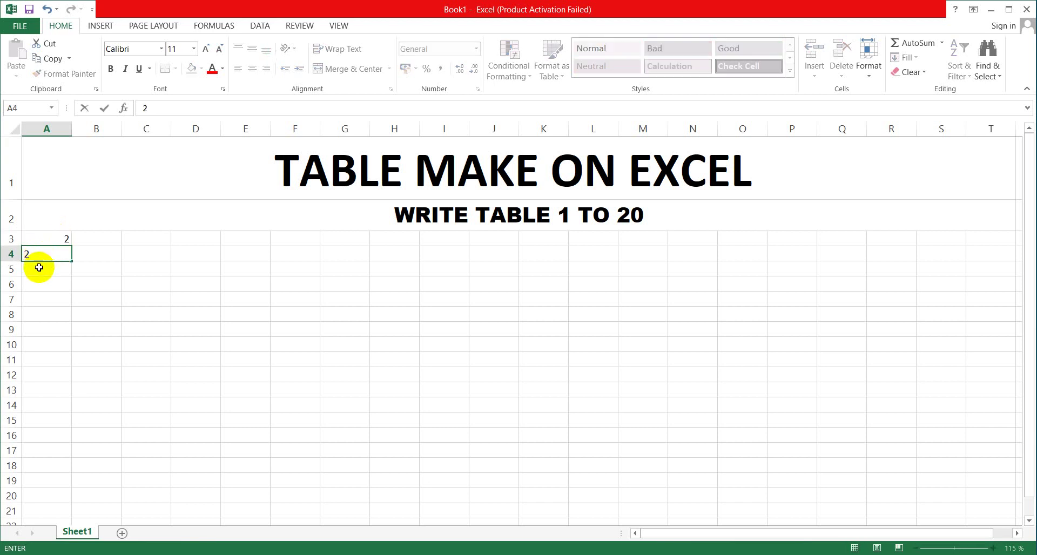
pyautogui.click(40, 268)
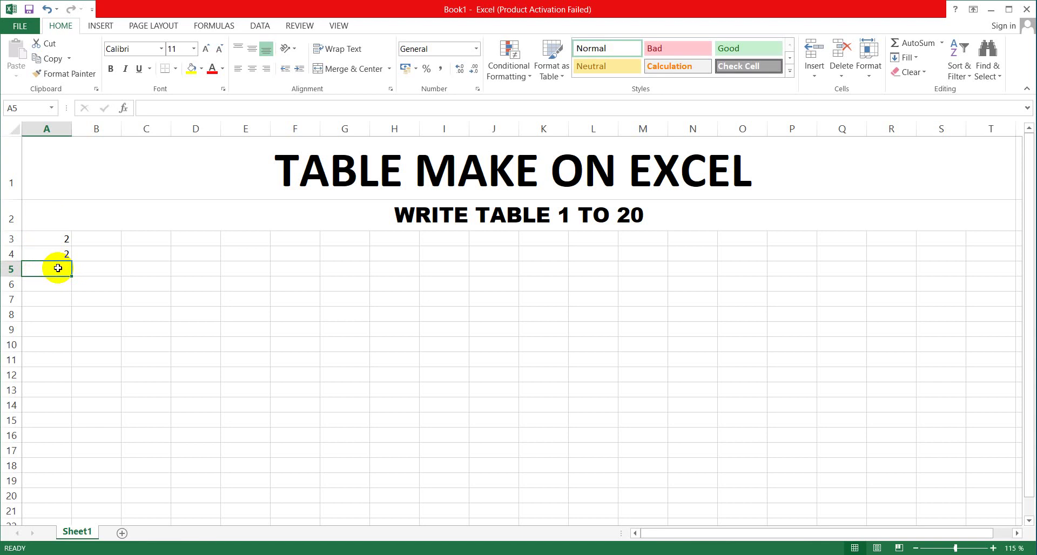
# Step: Enter the formula =A3*A4 in A5 so it returns 4
pyautogui.write('=')
pyautogui.click(54, 238)
pyautogui.write('*')
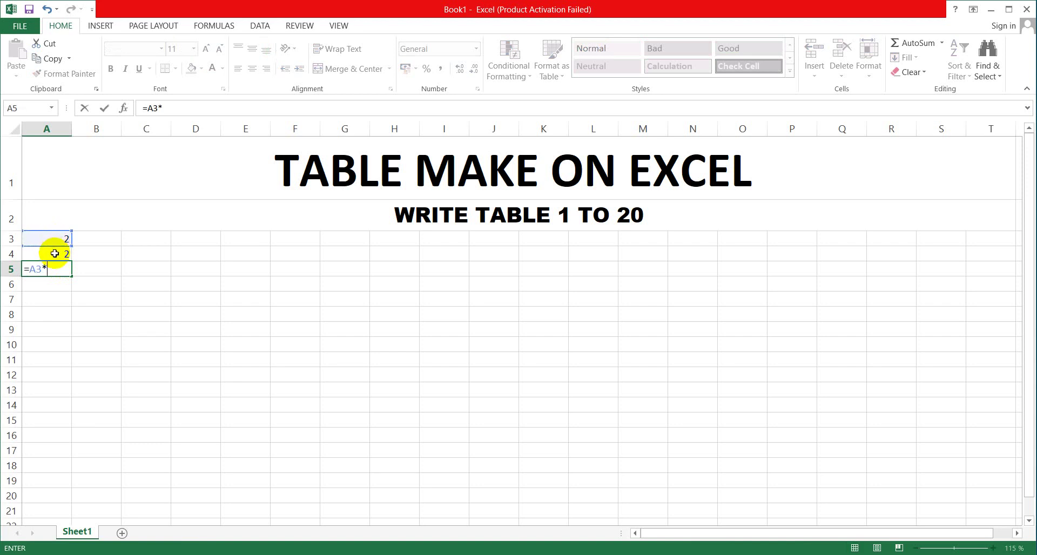
pyautogui.click(55, 253)
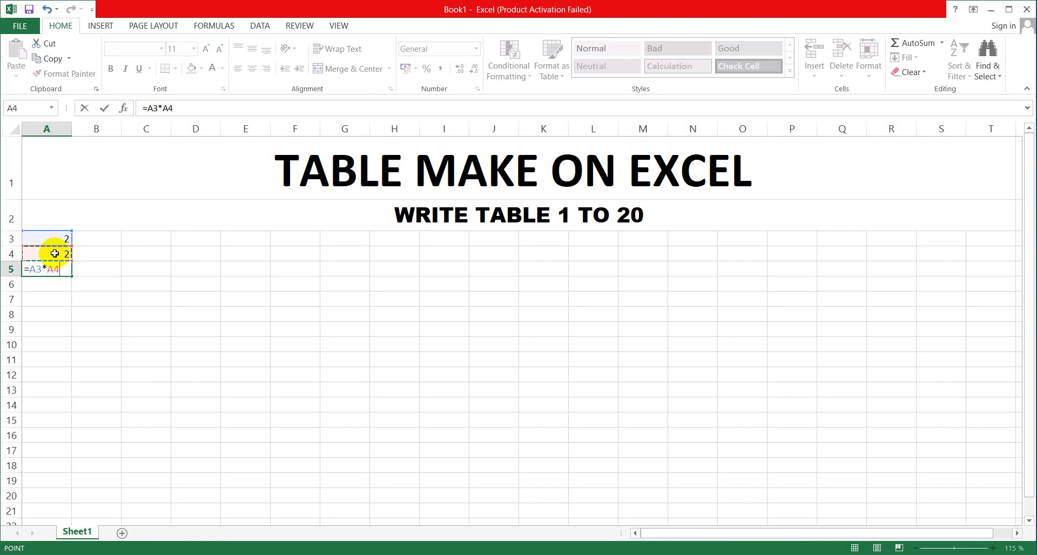
pyautogui.press('Return')
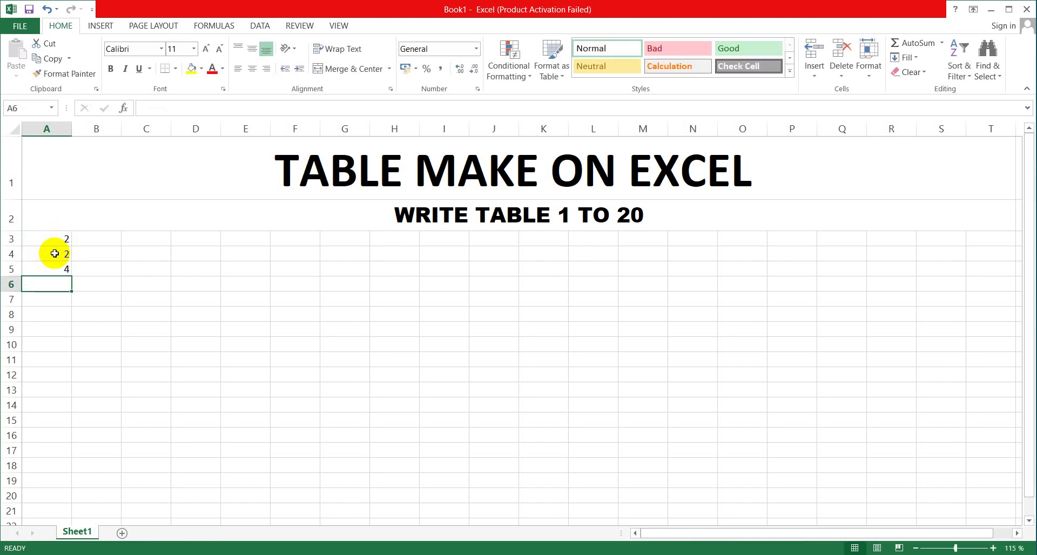
pyautogui.click(48, 270)
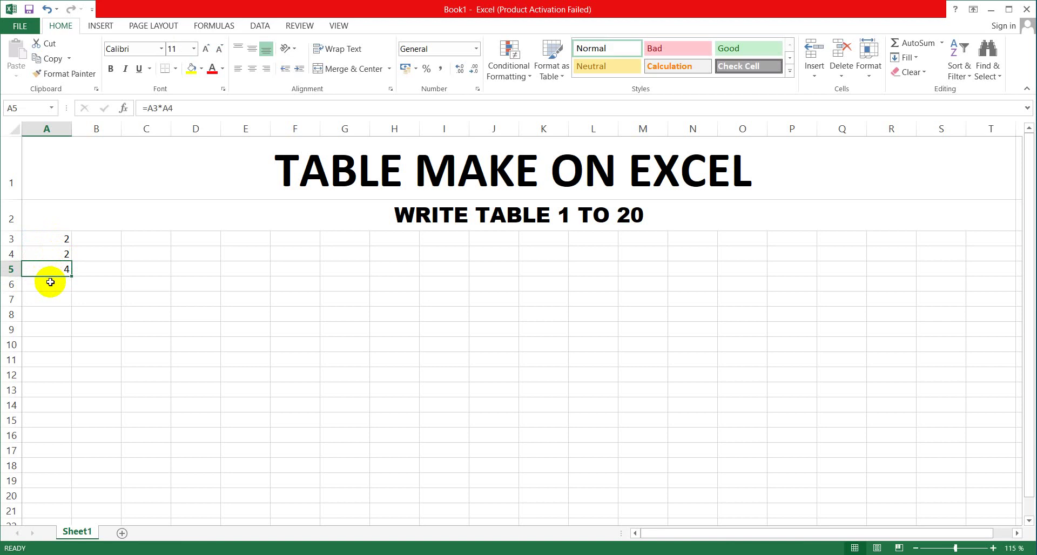
pyautogui.rightClick(50, 282)
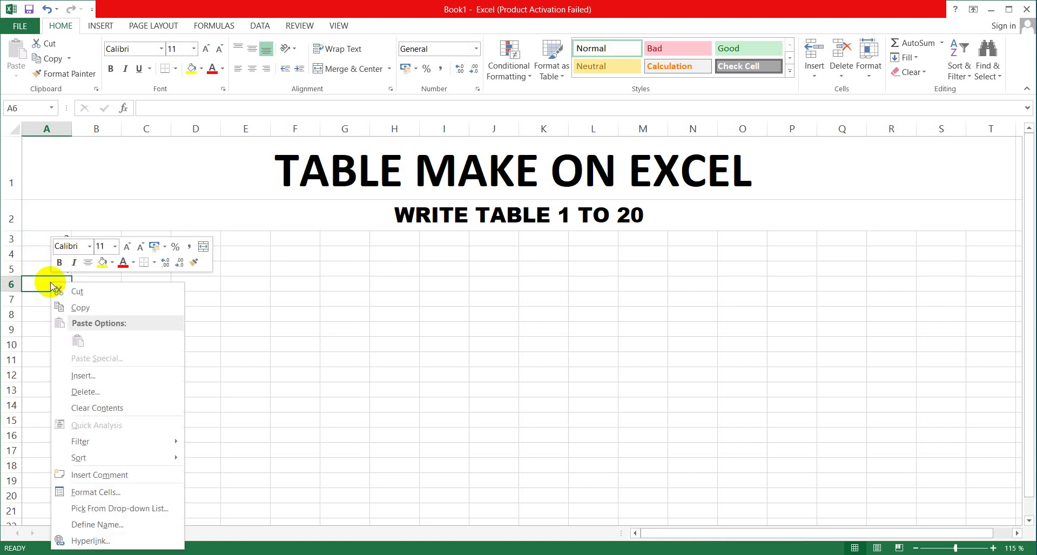
# Step: Type 1 in A6 and fill down to A20 as the series 1 to 15
pyautogui.click(50, 282)
pyautogui.write('1')
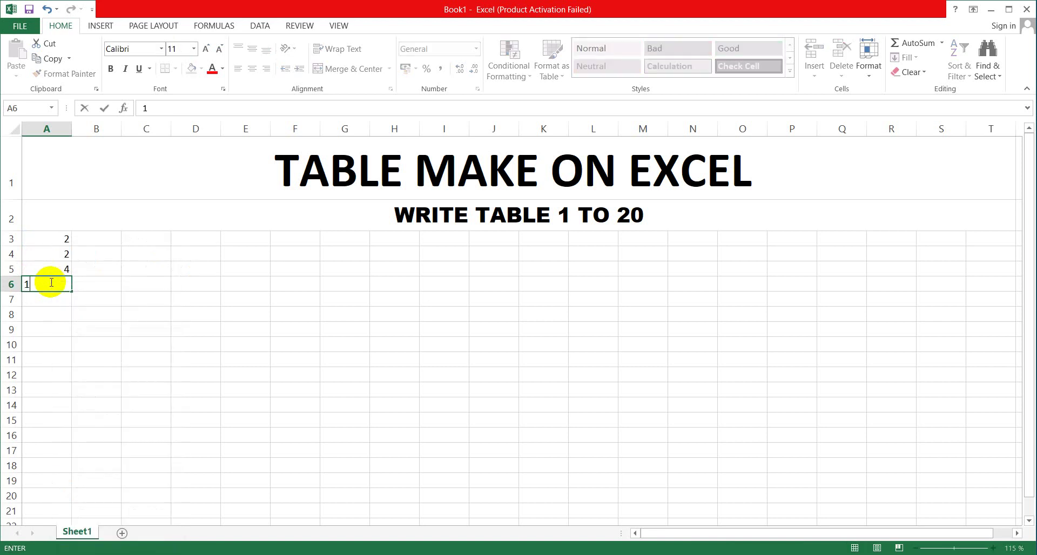
pyautogui.click(50, 301)
pyautogui.click(56, 284)
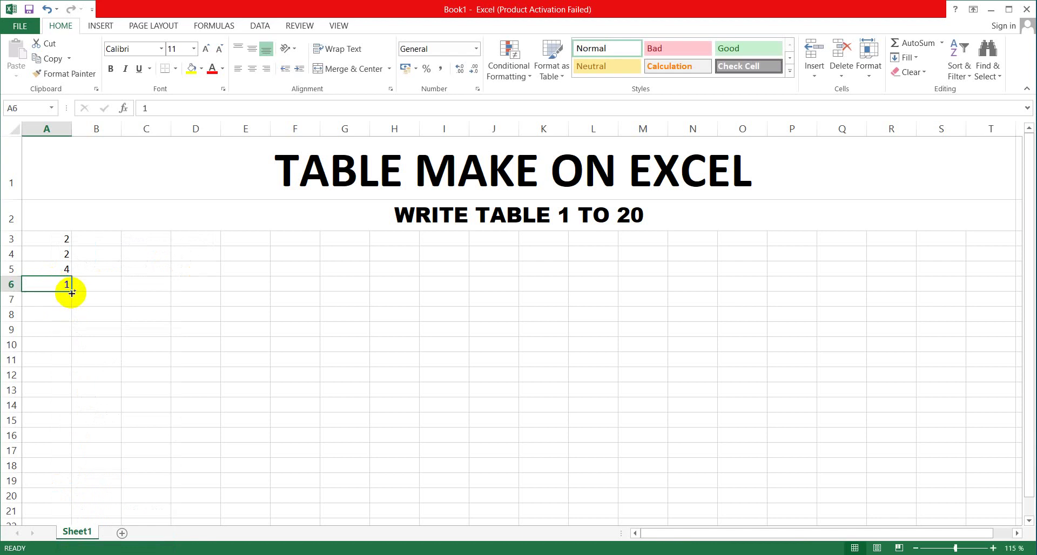
pyautogui.moveTo(72, 293); pyautogui.dragTo(69, 429)
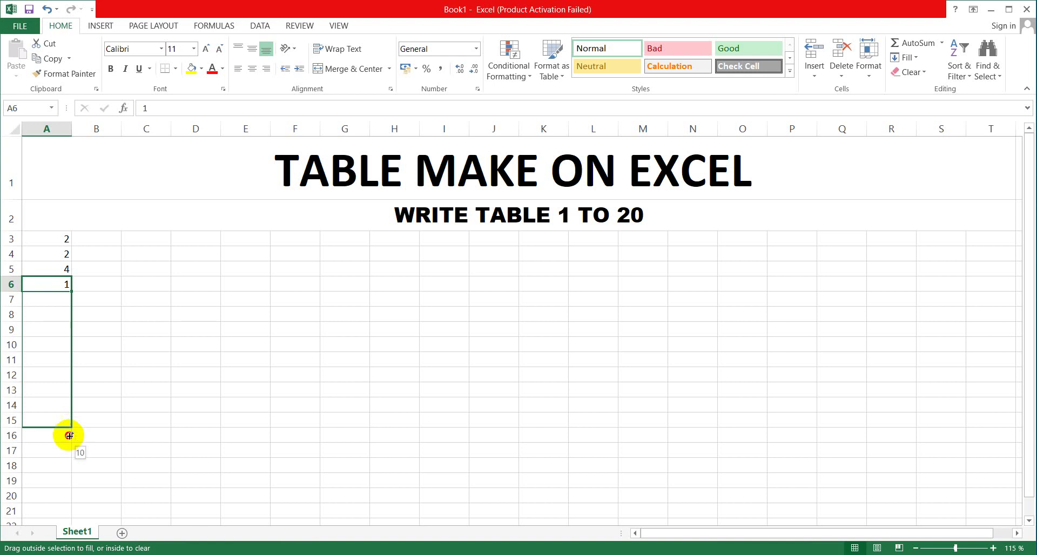
pyautogui.moveTo(69, 430); pyautogui.dragTo(70, 467)
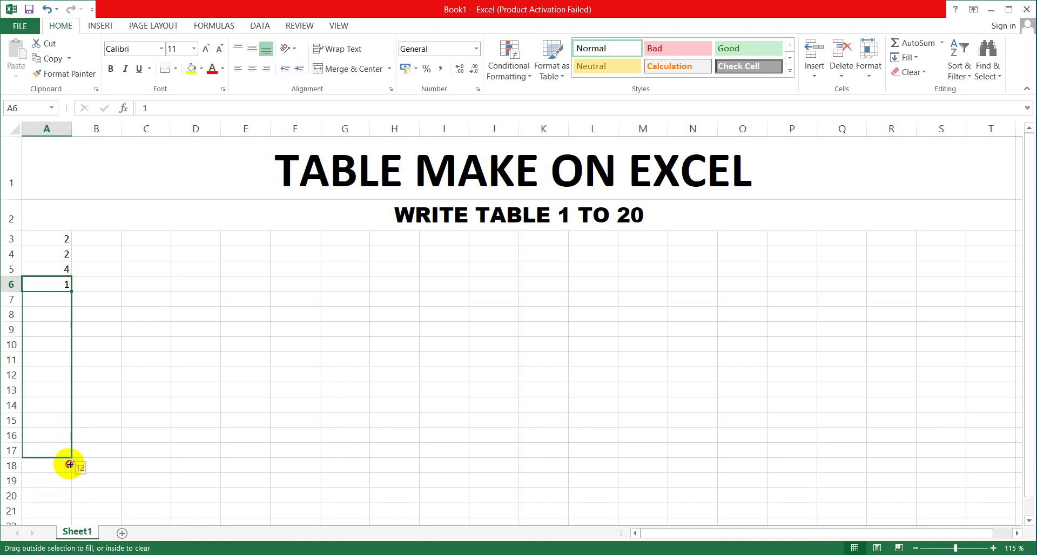
pyautogui.moveTo(70, 475); pyautogui.dragTo(69, 502)
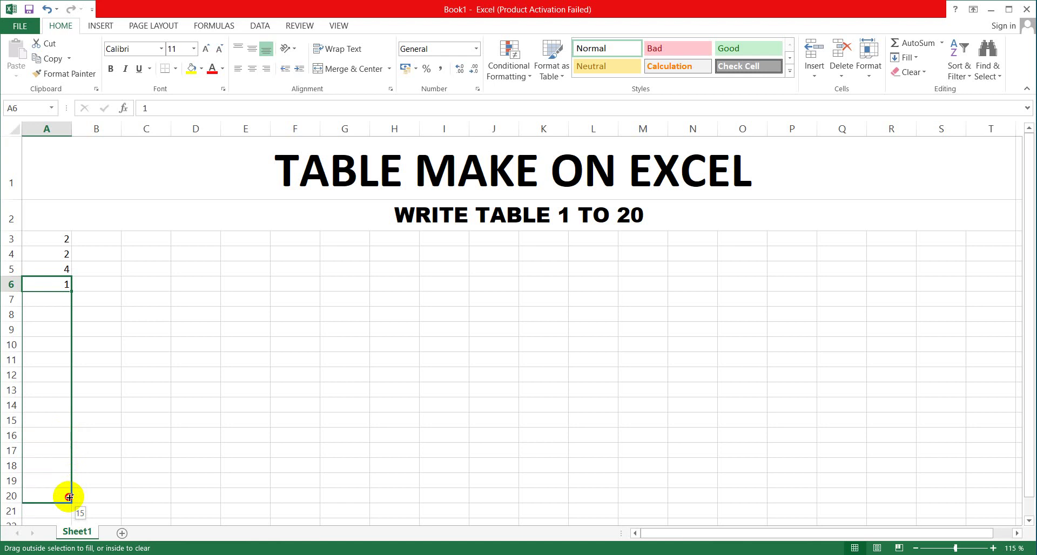
pyautogui.moveTo(69, 497); pyautogui.dragTo(71, 496)
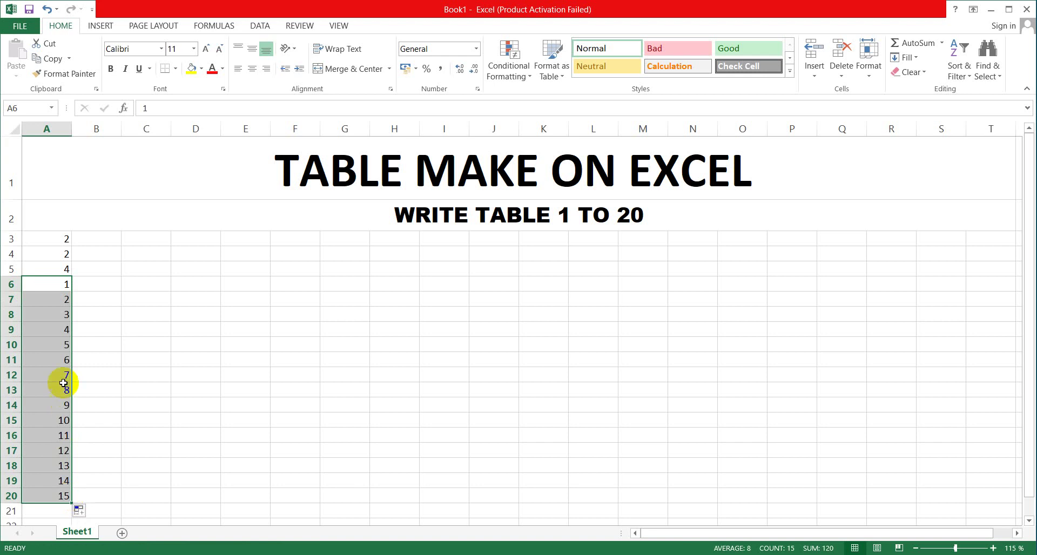
pyautogui.click(96, 270)
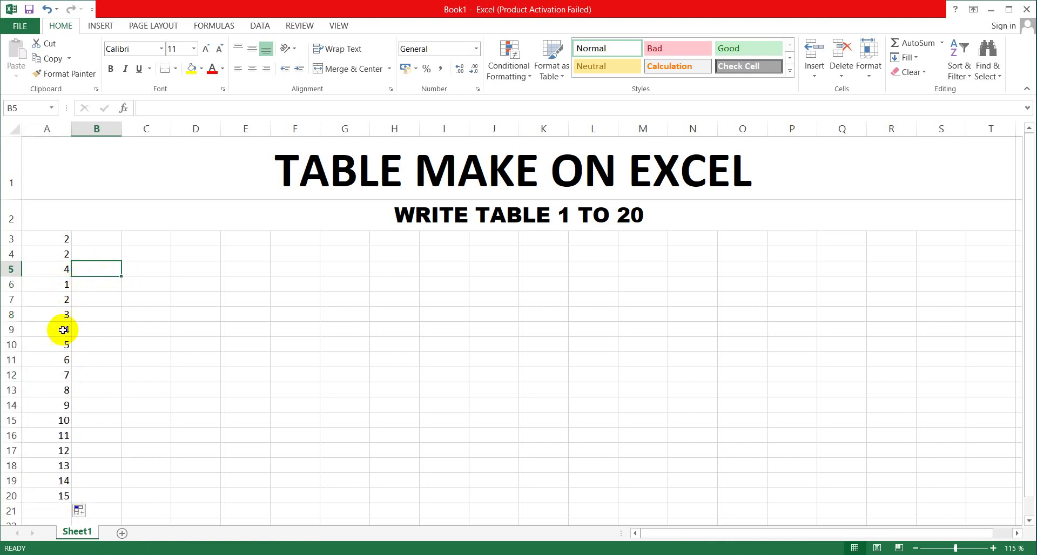
# Step: Enter 1 in B5 and fill a number series across row 5
pyautogui.click(60, 282)
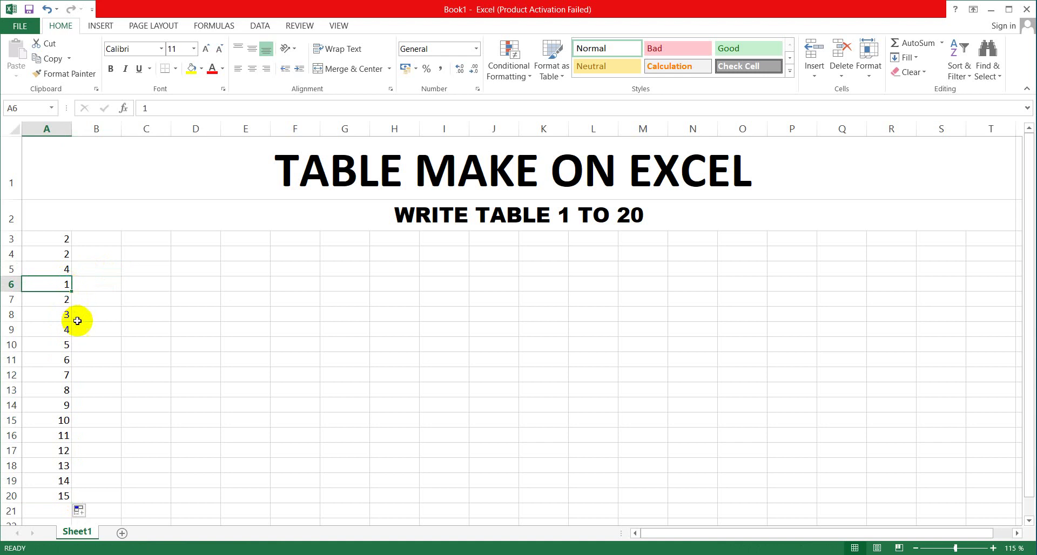
pyautogui.click(82, 268)
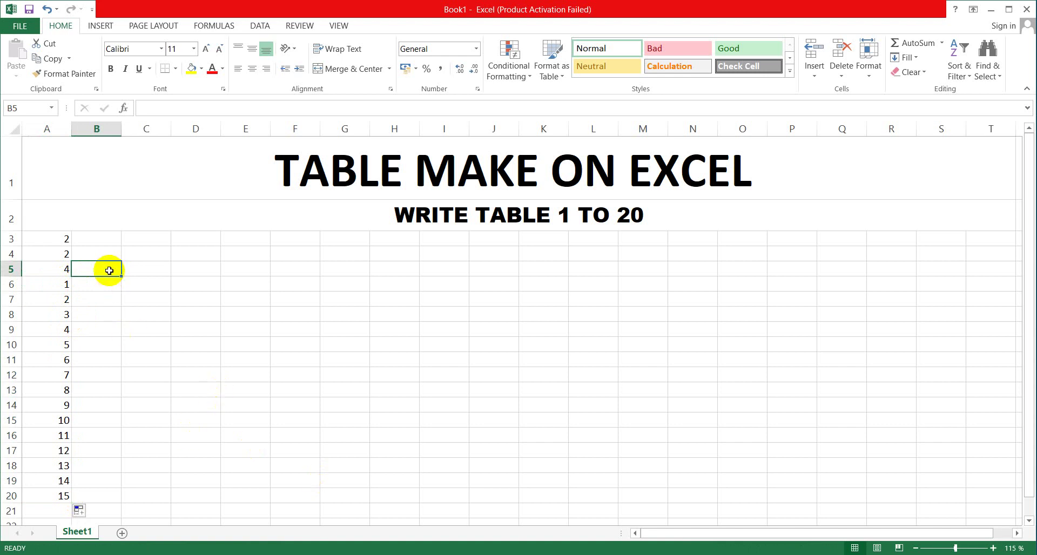
pyautogui.write('1')
pyautogui.press('Return')
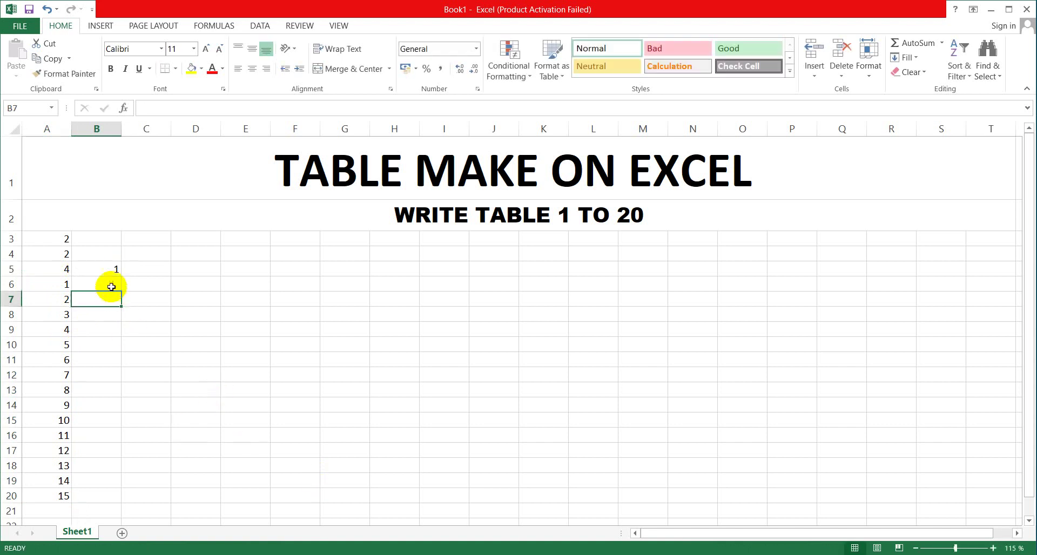
pyautogui.click(112, 269)
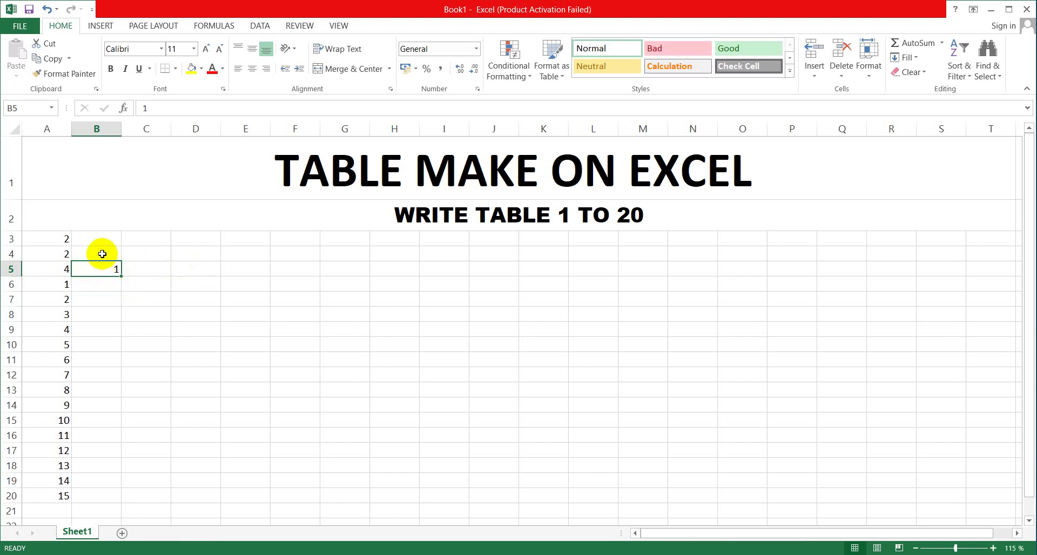
pyautogui.click(102, 255)
pyautogui.click(103, 282)
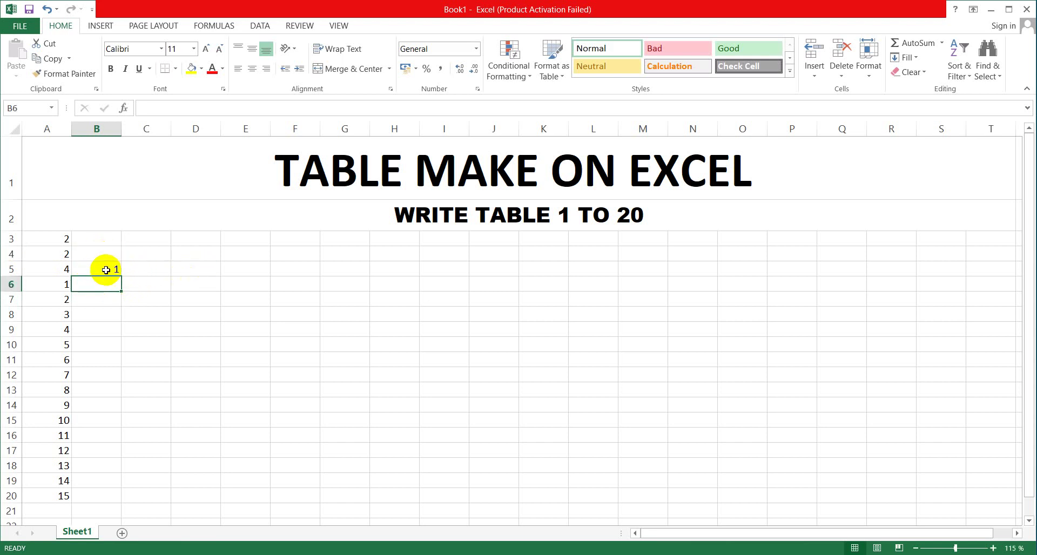
pyautogui.click(108, 270)
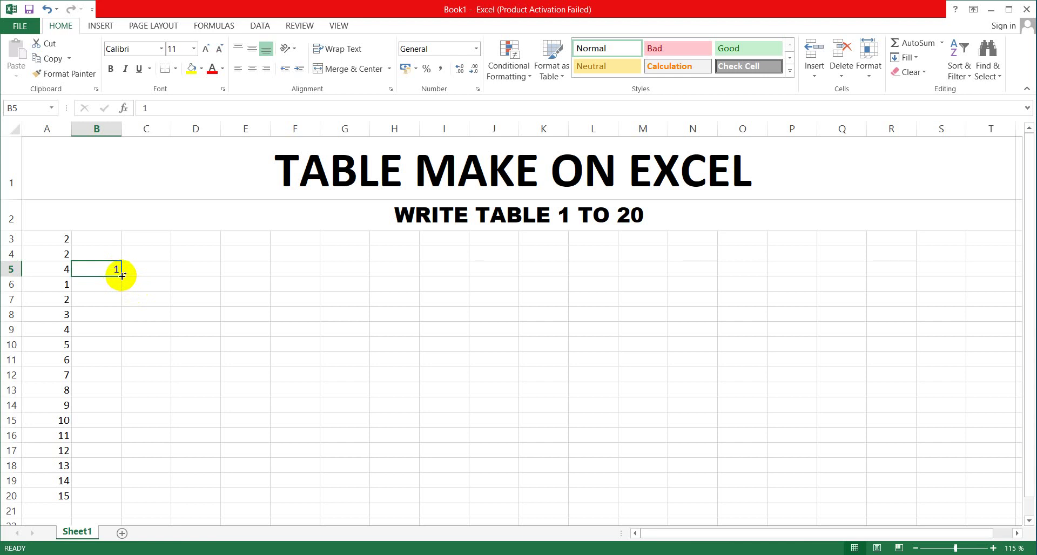
pyautogui.moveTo(122, 276)
pyautogui.mouseDown()
pyautogui.moveTo(637, 244)
pyautogui.moveTo(926, 247)
pyautogui.mouseUp()
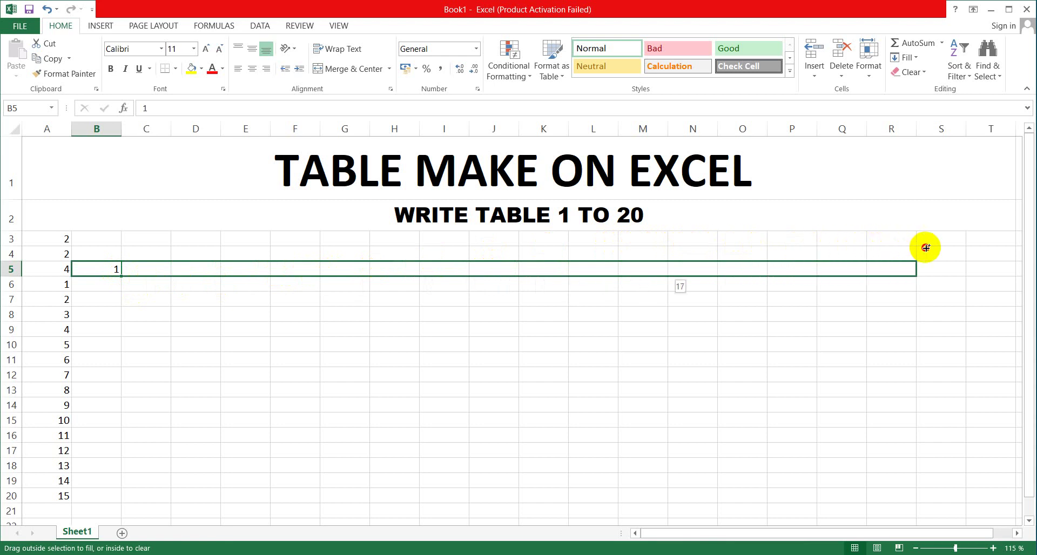
pyautogui.moveTo(926, 247)
pyautogui.mouseDown()
pyautogui.moveTo(989, 251)
pyautogui.moveTo(911, 272)
pyautogui.moveTo(837, 276)
pyautogui.mouseUp()
# Step: Clear the extra values 21 to 23 in V5:X5 and scroll back to column A
pyautogui.rightClick(808, 272)
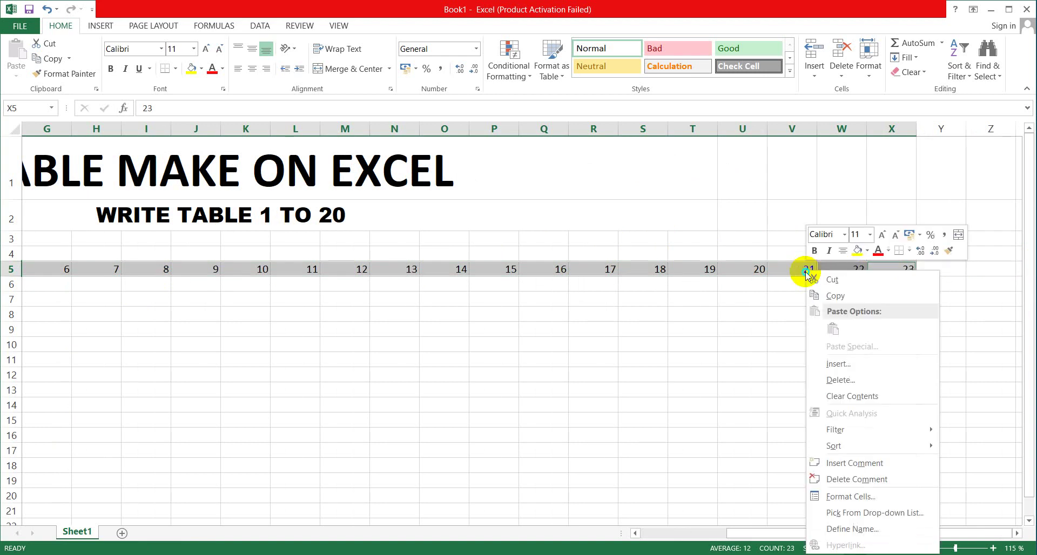
pyautogui.press('Escape')
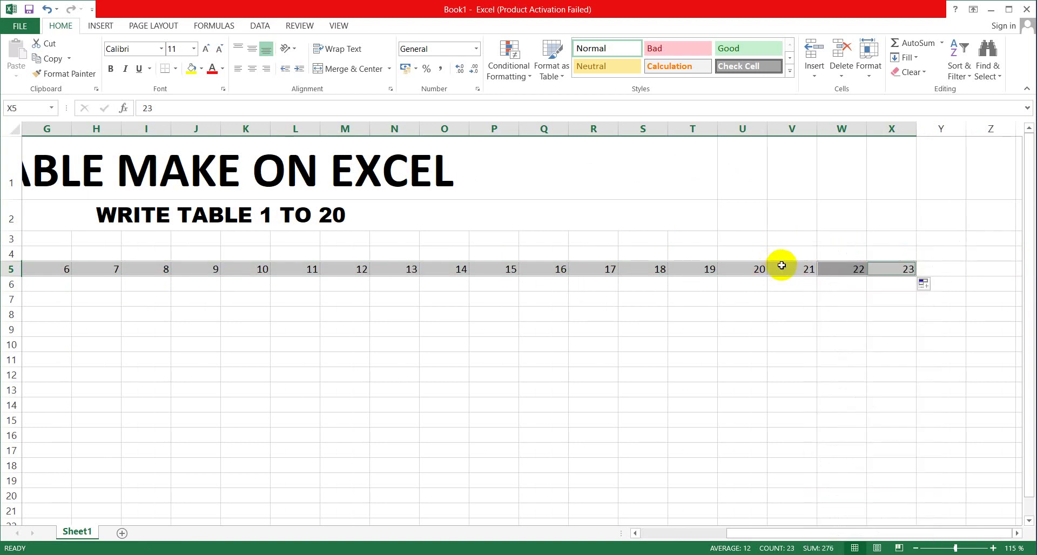
pyautogui.rightClick(784, 272)
pyautogui.press('Escape')
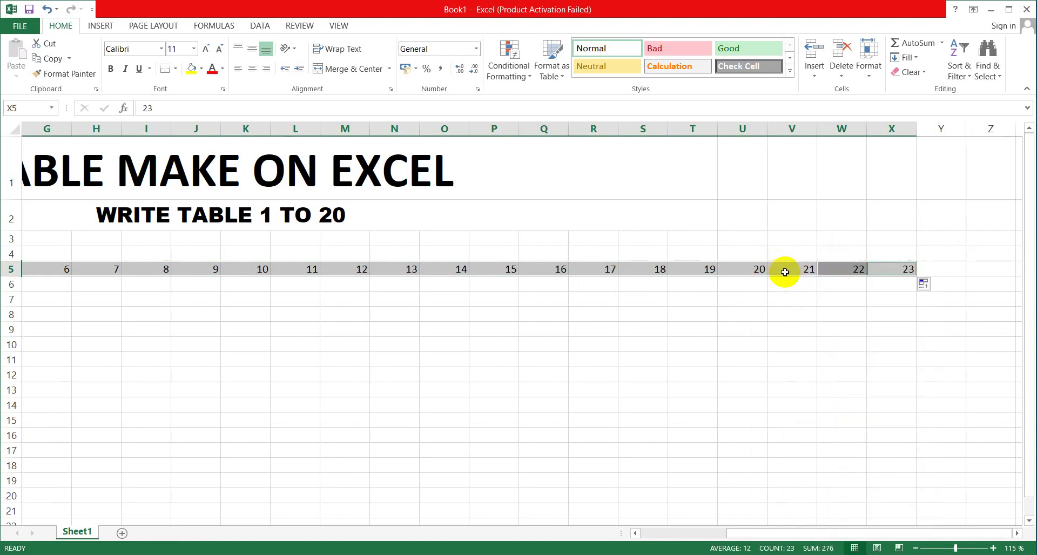
pyautogui.moveTo(784, 272); pyautogui.dragTo(899, 267)
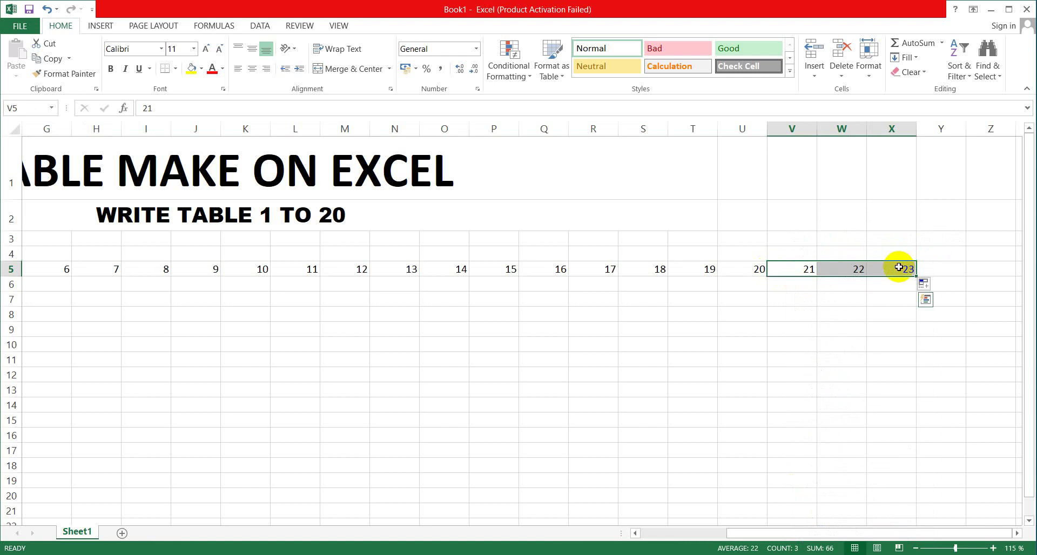
pyautogui.press('Delete')
pyautogui.moveTo(891, 534); pyautogui.dragTo(670, 534)
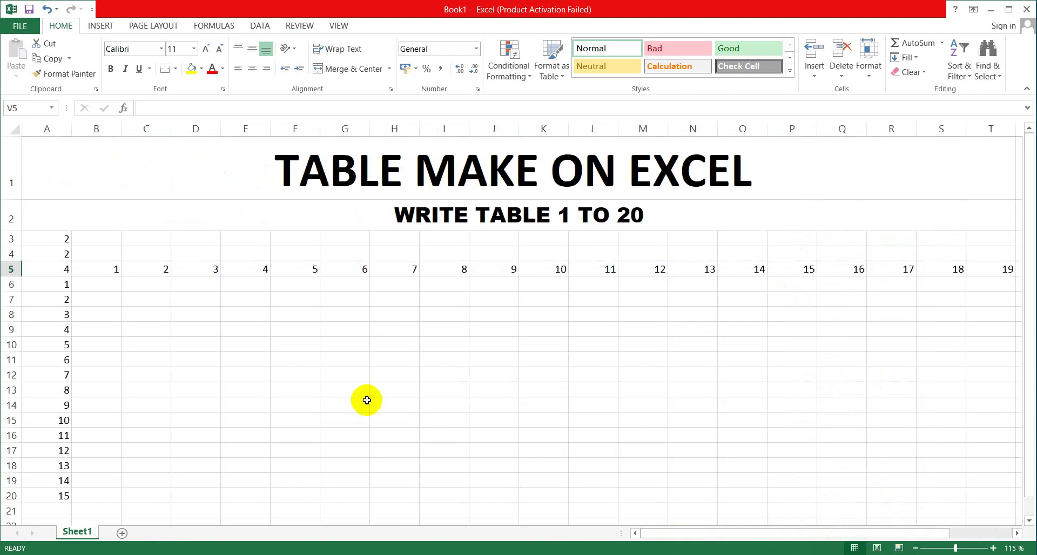
# Step: Zoom out to 110% and select the table range A5:U20
pyautogui.click(915, 548)
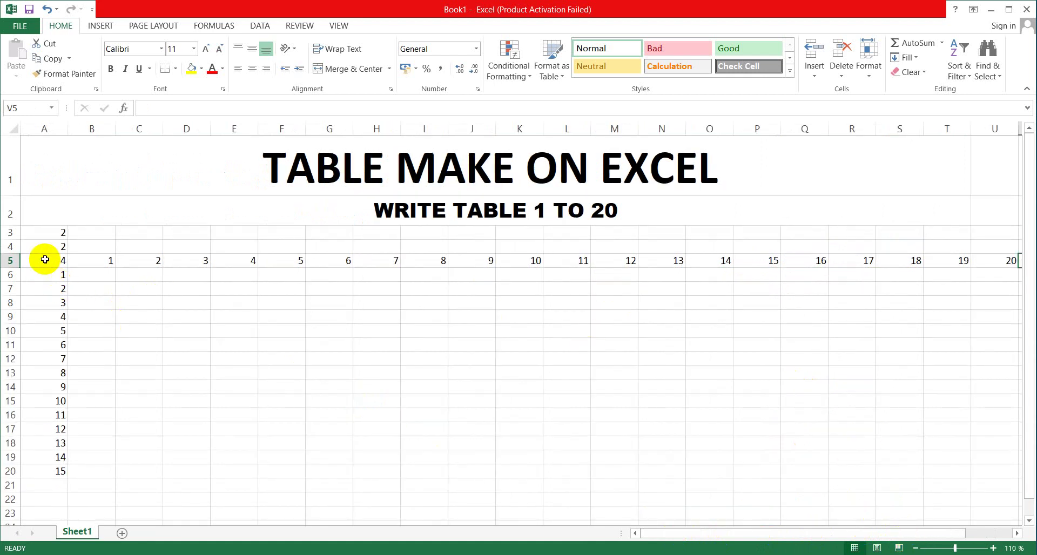
pyautogui.moveTo(44, 260); pyautogui.dragTo(271, 270)
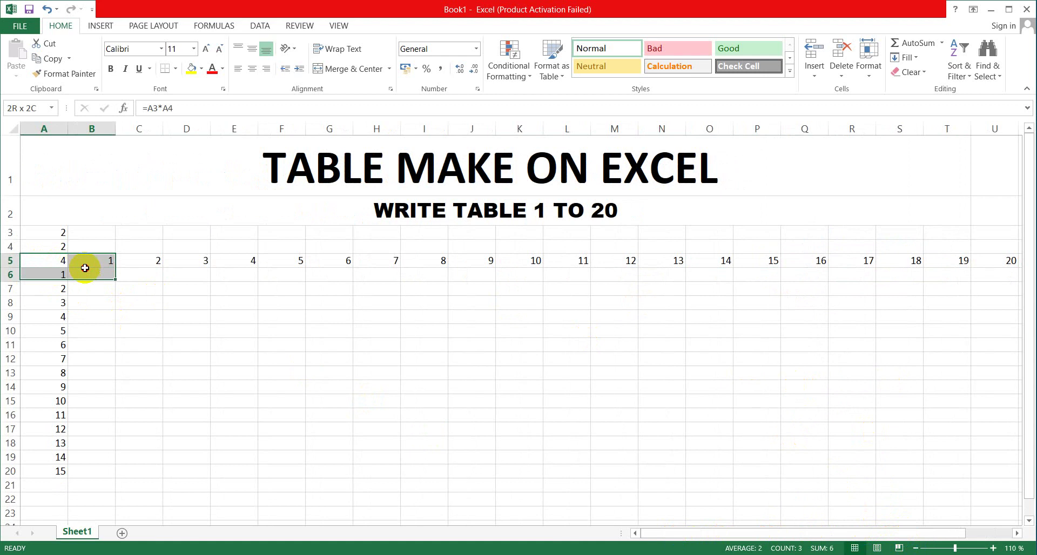
pyautogui.moveTo(418, 285)
pyautogui.mouseDown()
pyautogui.moveTo(784, 278)
pyautogui.moveTo(1007, 294)
pyautogui.mouseUp()
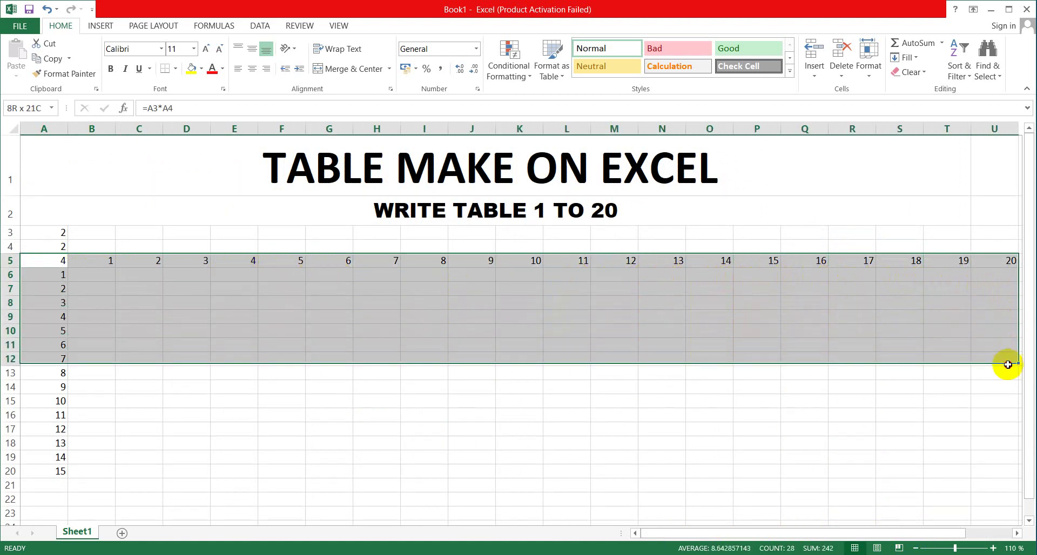
pyautogui.moveTo(1007, 294)
pyautogui.mouseDown()
pyautogui.moveTo(1000, 500)
pyautogui.moveTo(998, 471)
pyautogui.mouseUp()
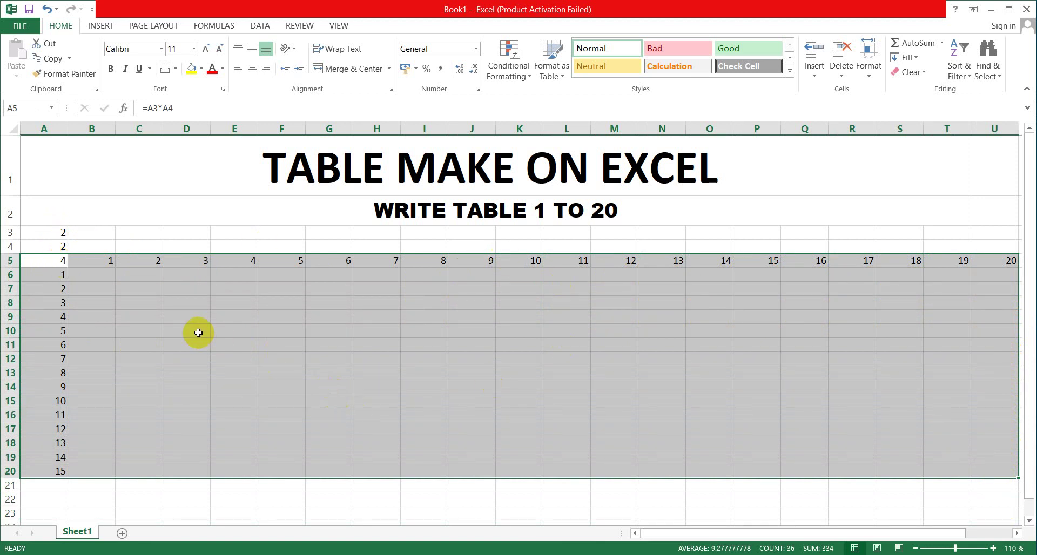
# Step: Open Data Table from What-If Analysis on the DATA tab for A5:U20
pyautogui.click(261, 26)
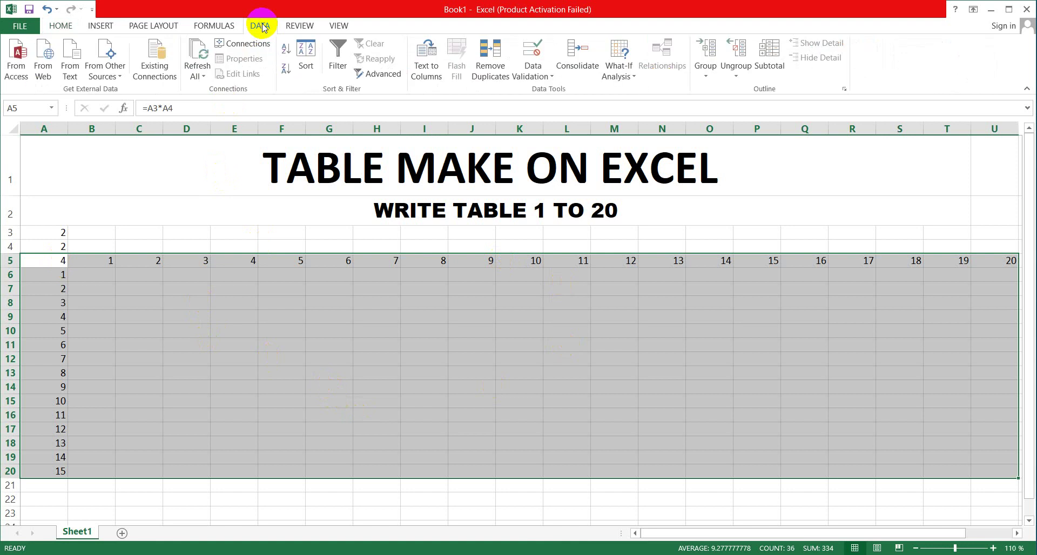
pyautogui.click(637, 77)
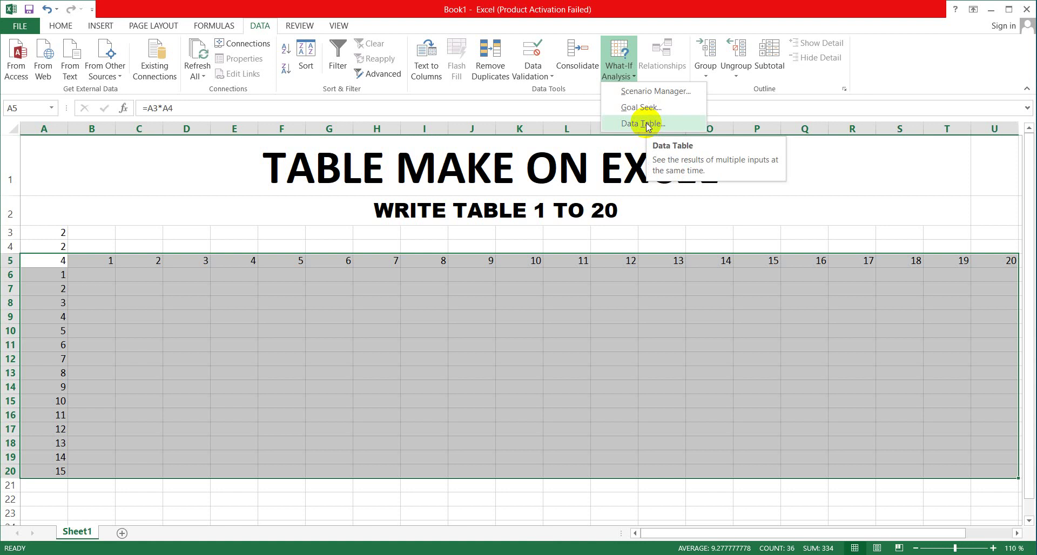
pyautogui.click(647, 124)
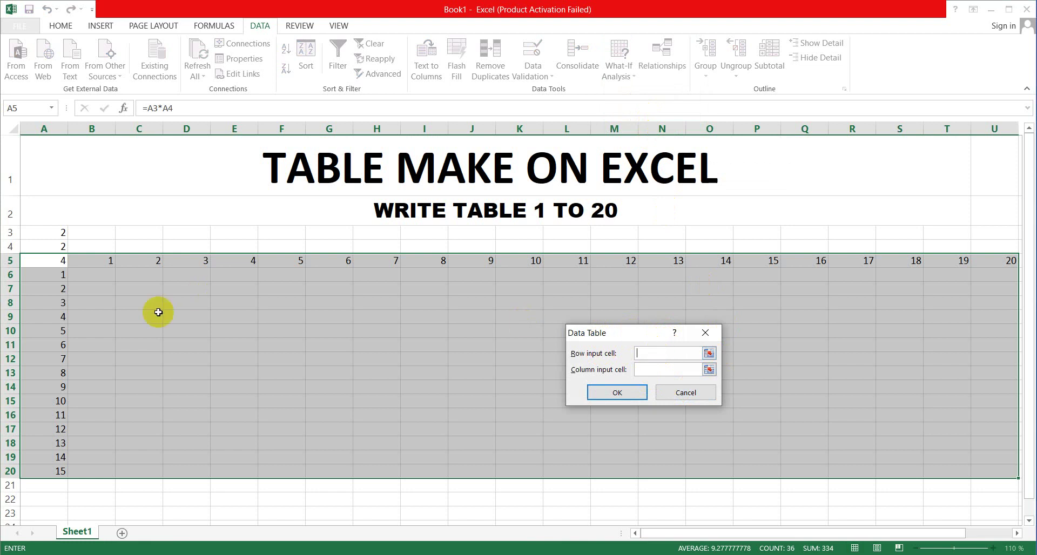
# Step: Set the Data Table row input to $A$3 and column input to $A$4, then confirm
pyautogui.click(60, 230)
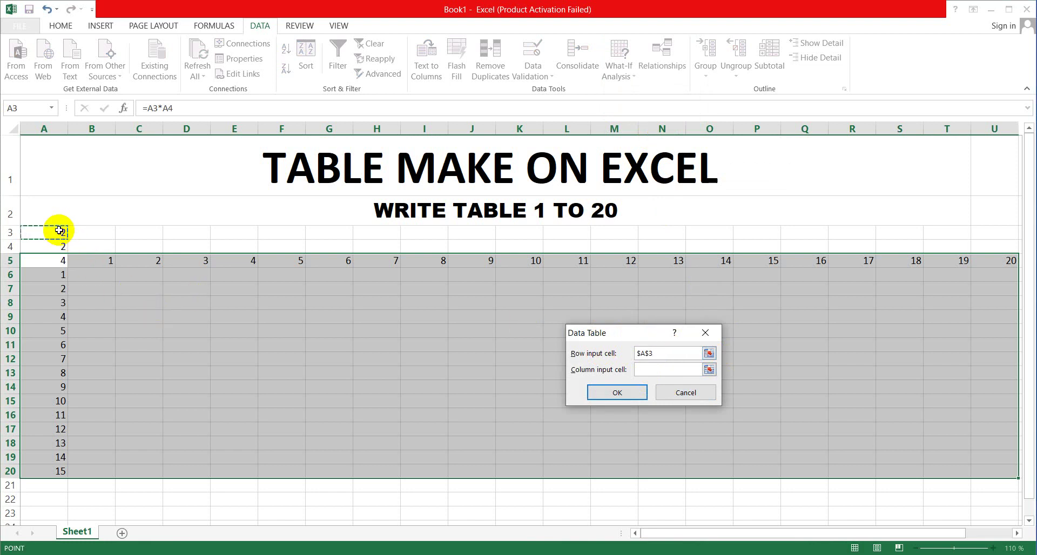
pyautogui.click(646, 370)
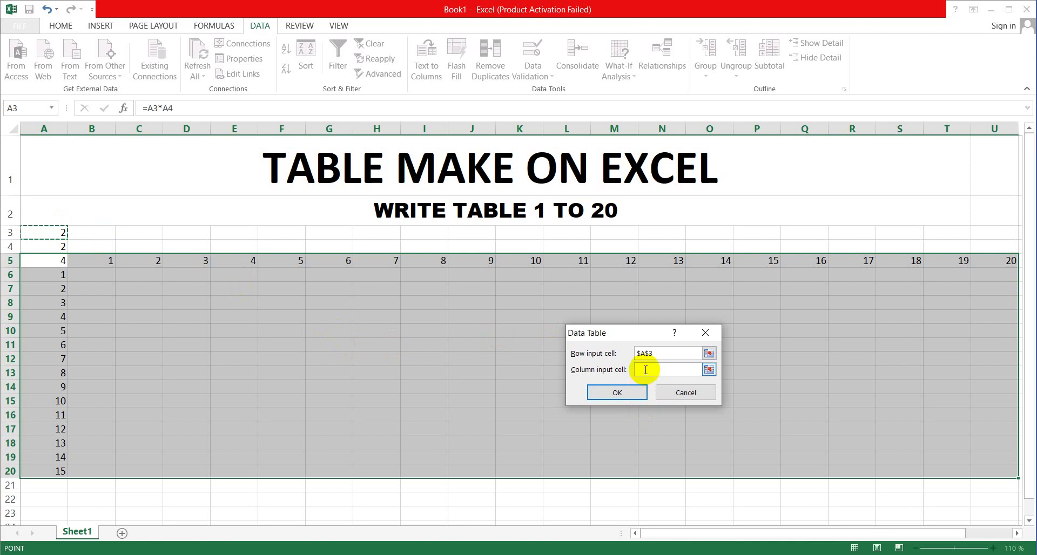
pyautogui.rightClick(646, 370)
pyautogui.rightClick(646, 371)
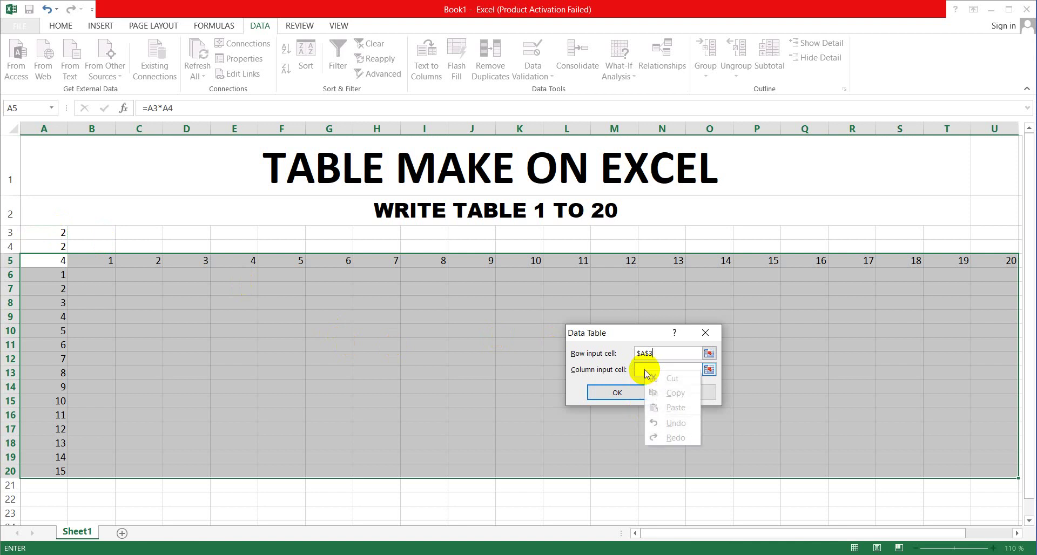
pyautogui.click(645, 370)
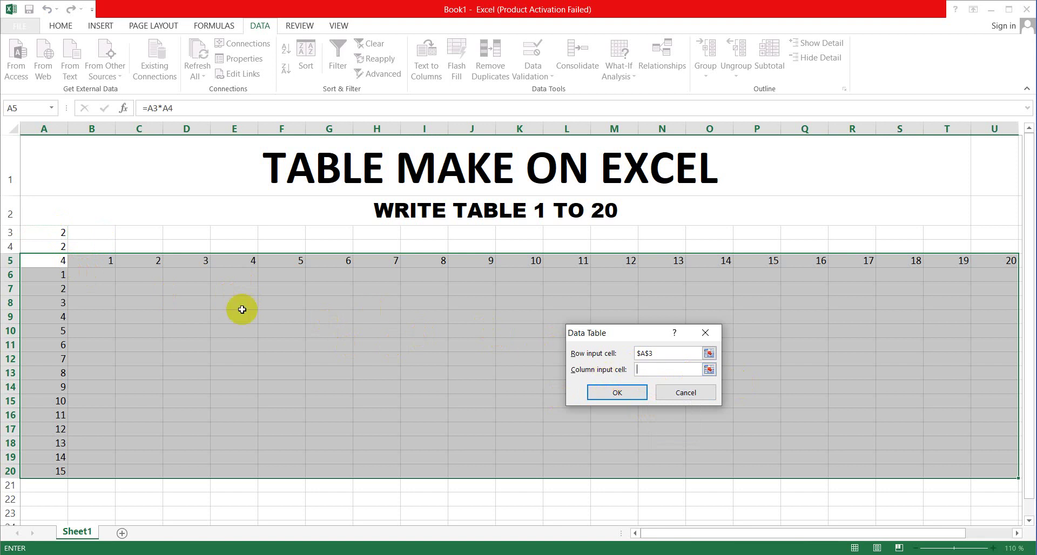
pyautogui.click(57, 248)
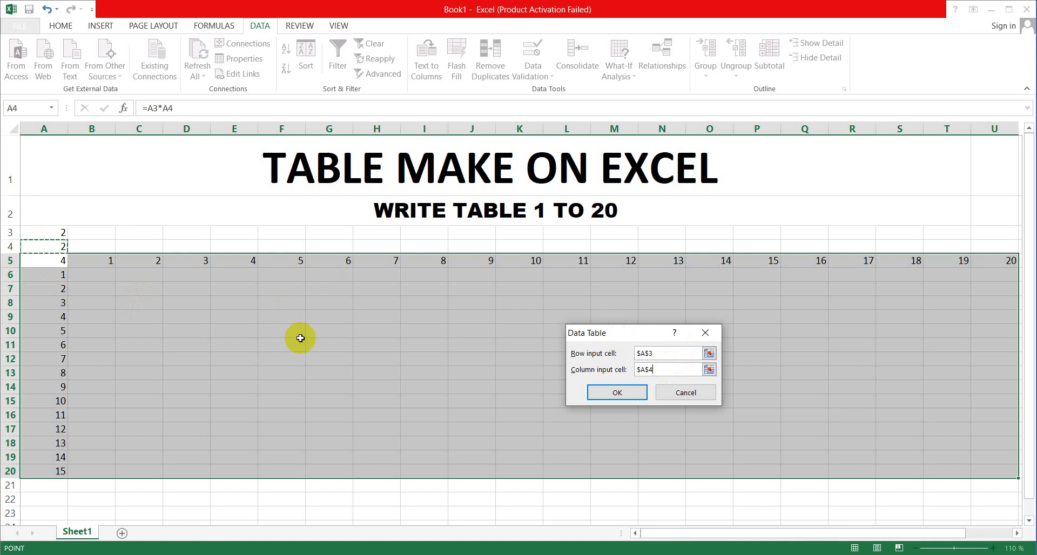
pyautogui.click(615, 397)
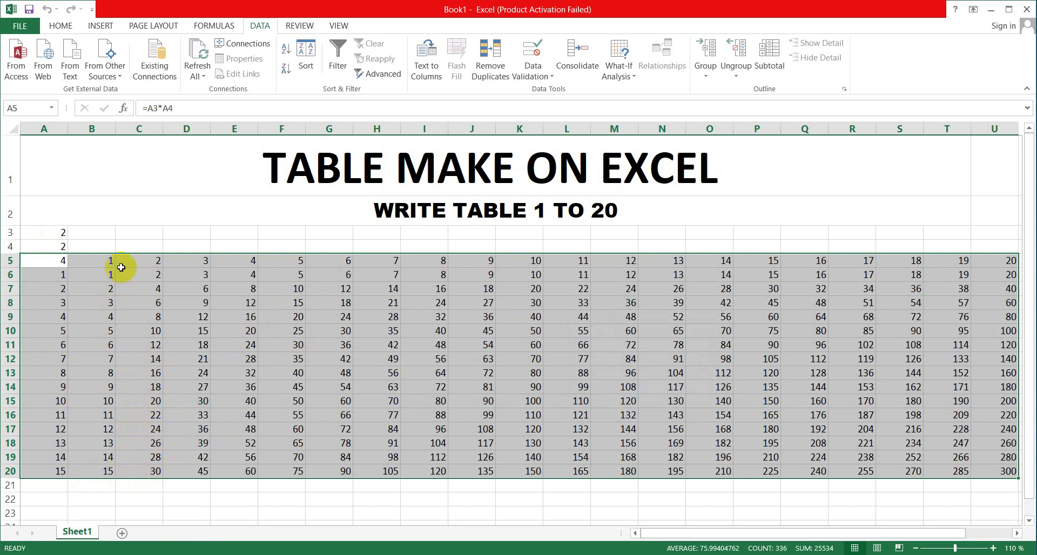
# Step: Make the 1–20 headers in B5:U5 bold at 14 pt font size
pyautogui.moveTo(104, 261); pyautogui.dragTo(975, 262)
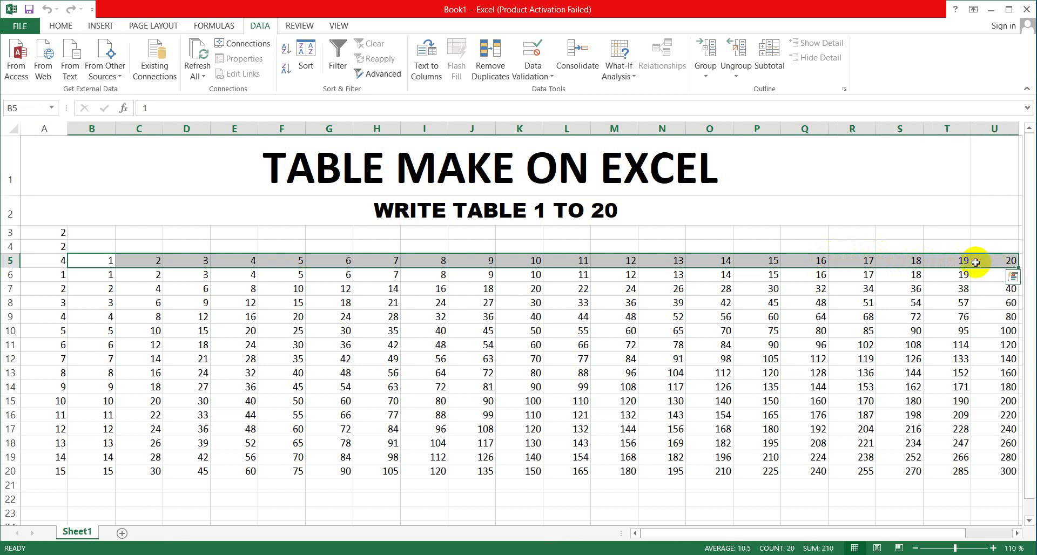
pyautogui.click(58, 25)
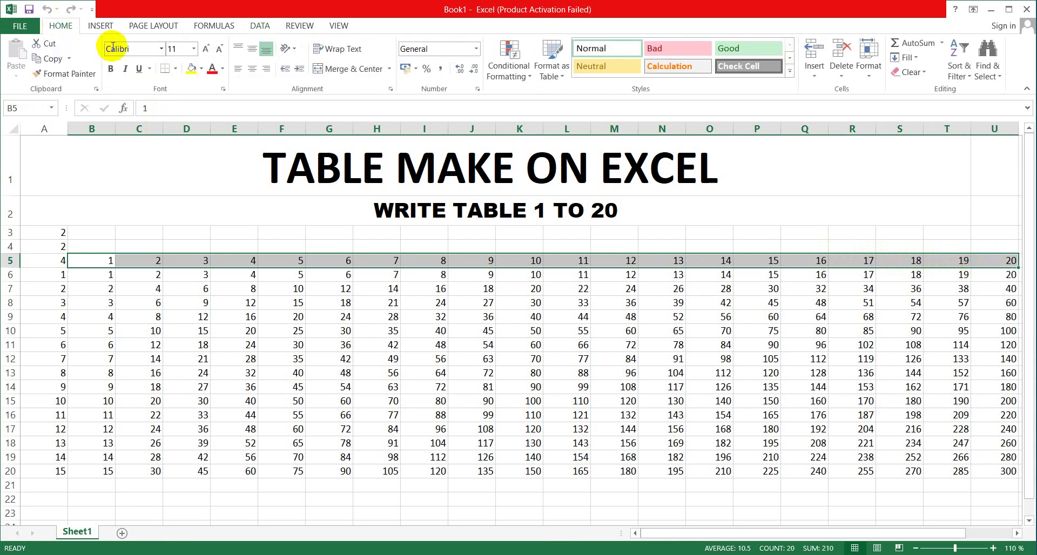
pyautogui.click(111, 69)
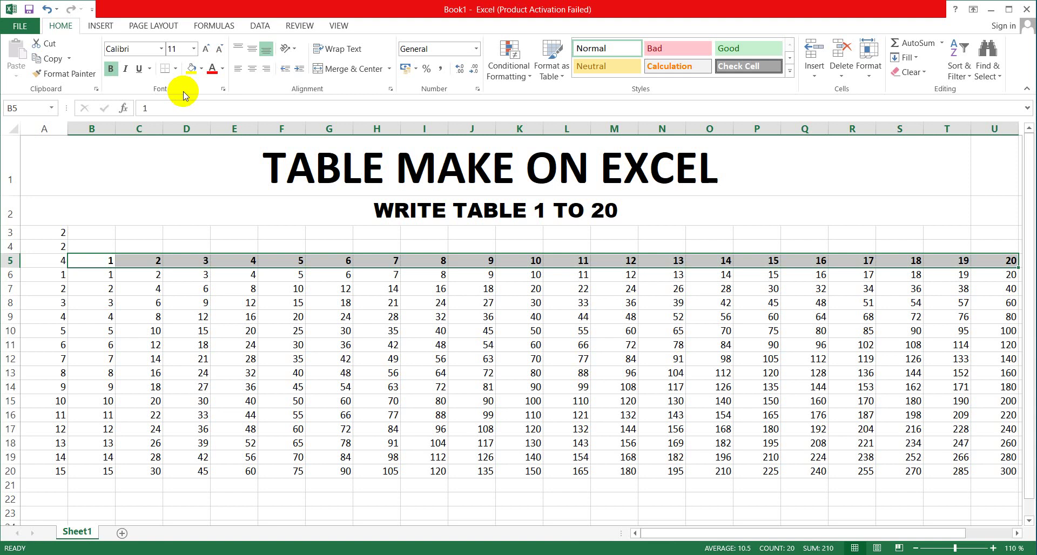
pyautogui.click(205, 54)
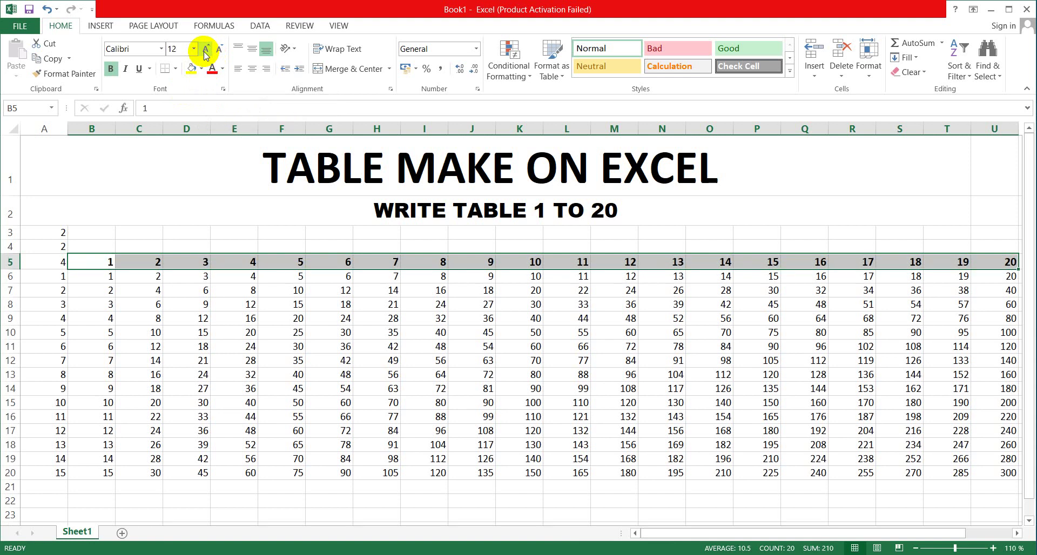
pyautogui.click(206, 55)
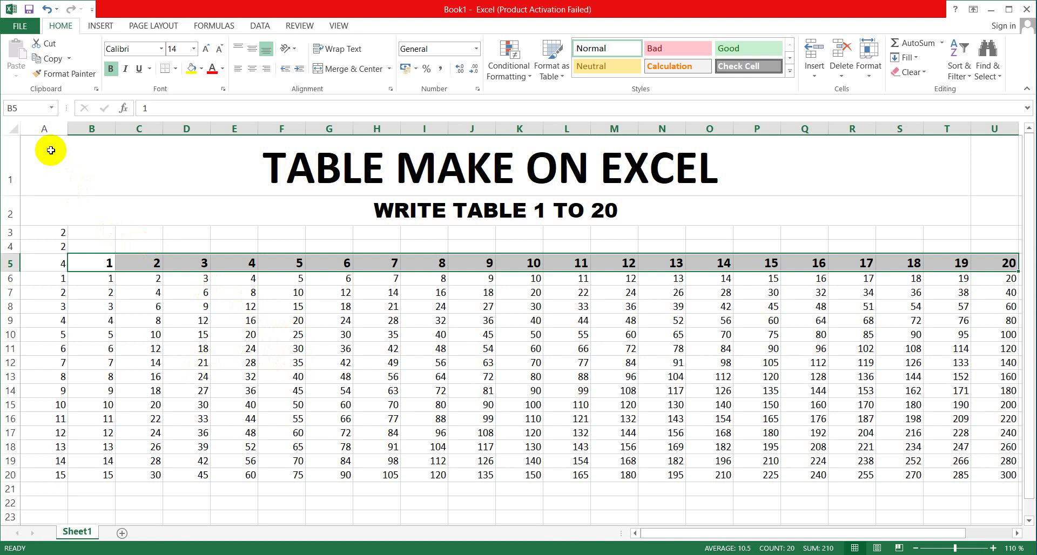
pyautogui.moveTo(51, 150)
pyautogui.mouseDown()
pyautogui.moveTo(259, 284)
pyautogui.moveTo(258, 505)
pyautogui.moveTo(259, 474)
pyautogui.mouseUp()
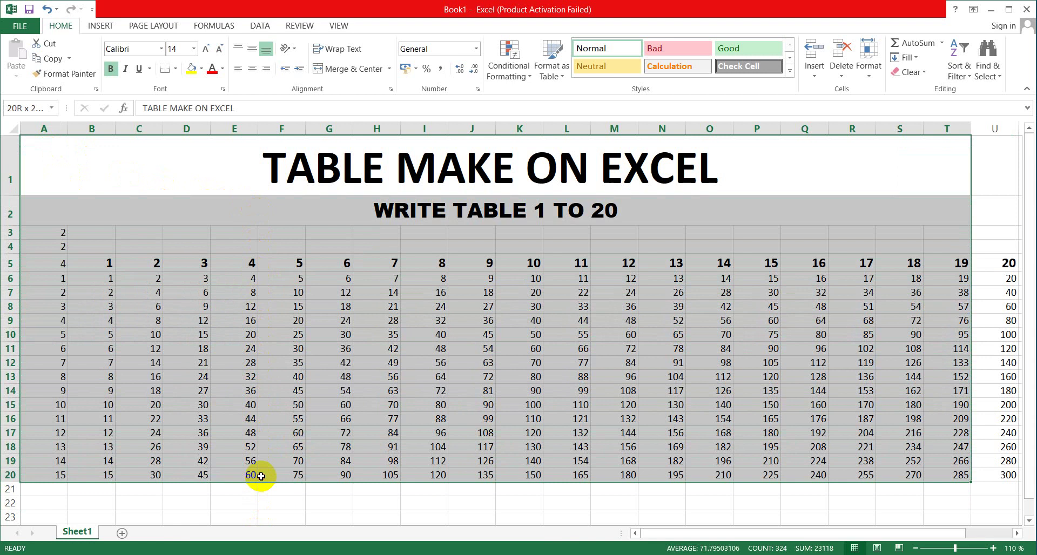
pyautogui.rightClick(263, 517)
pyautogui.press('Escape')
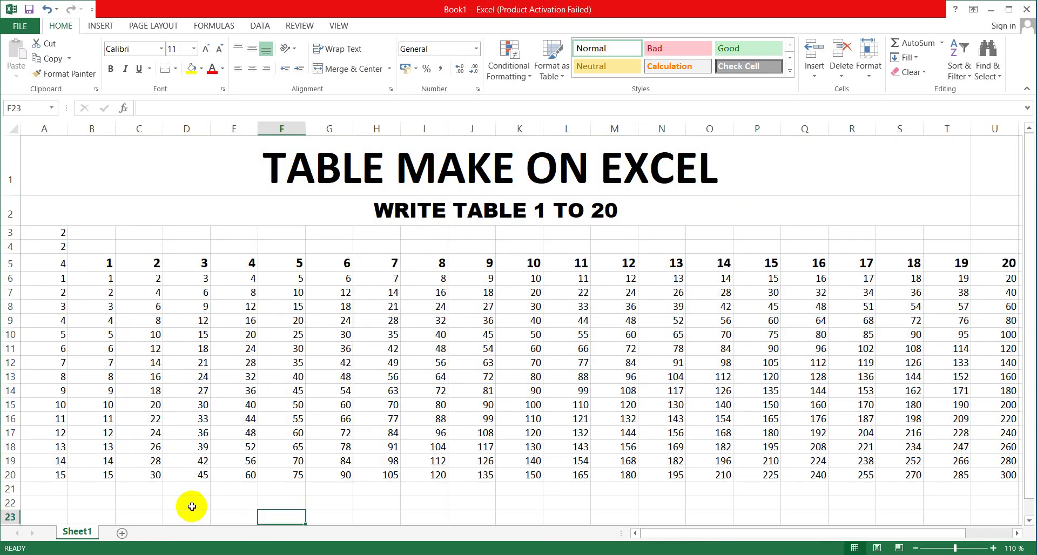
pyautogui.click(158, 405)
pyautogui.click(194, 201)
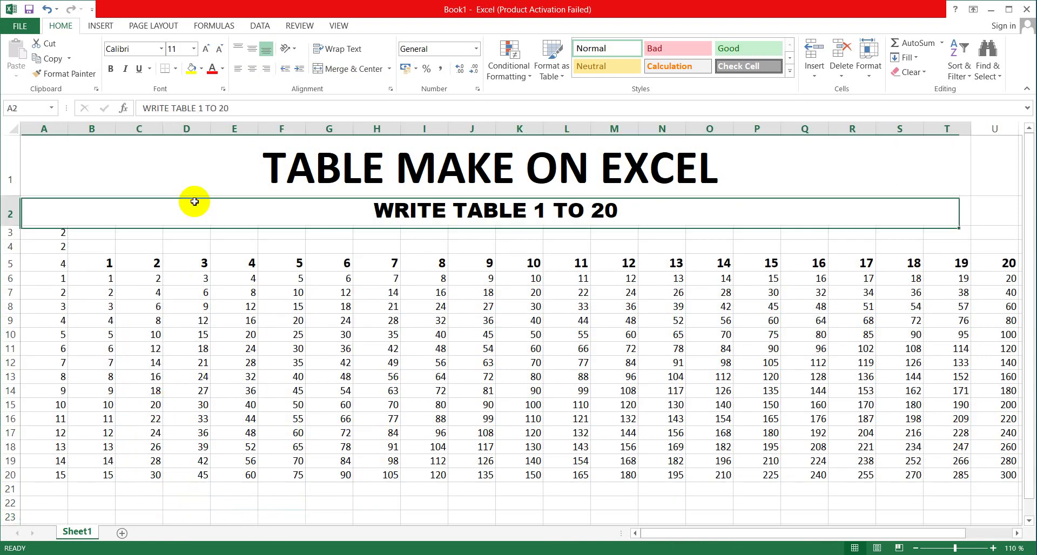
pyautogui.click(297, 293)
pyautogui.click(329, 334)
pyautogui.click(377, 376)
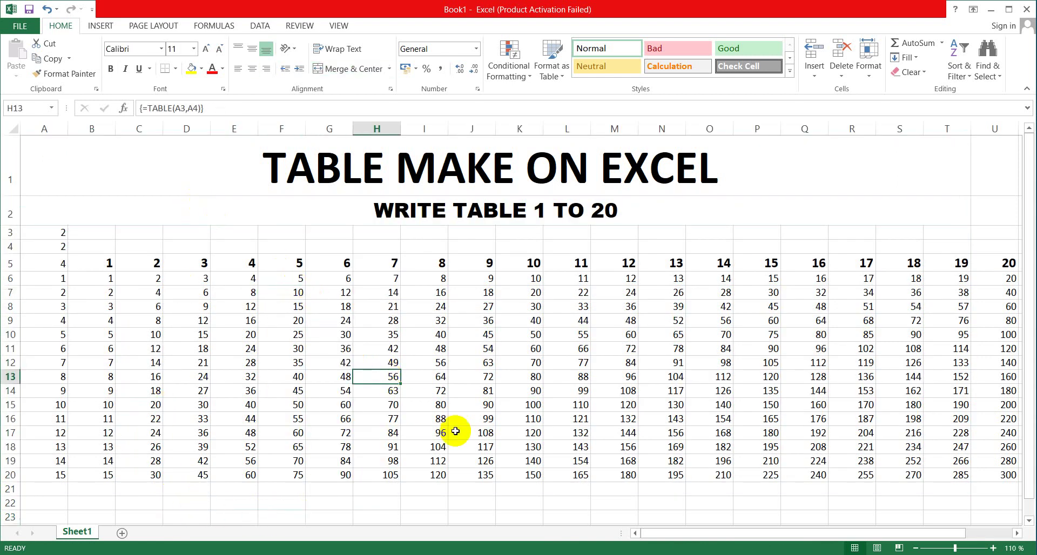
pyautogui.click(489, 459)
pyautogui.click(473, 489)
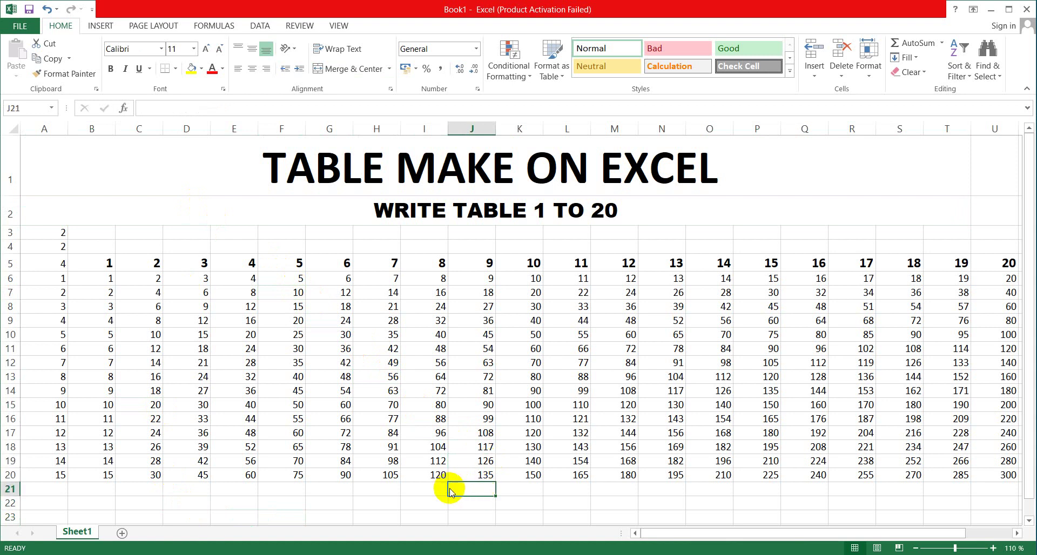
pyautogui.hotkey('ctrl', 'p')
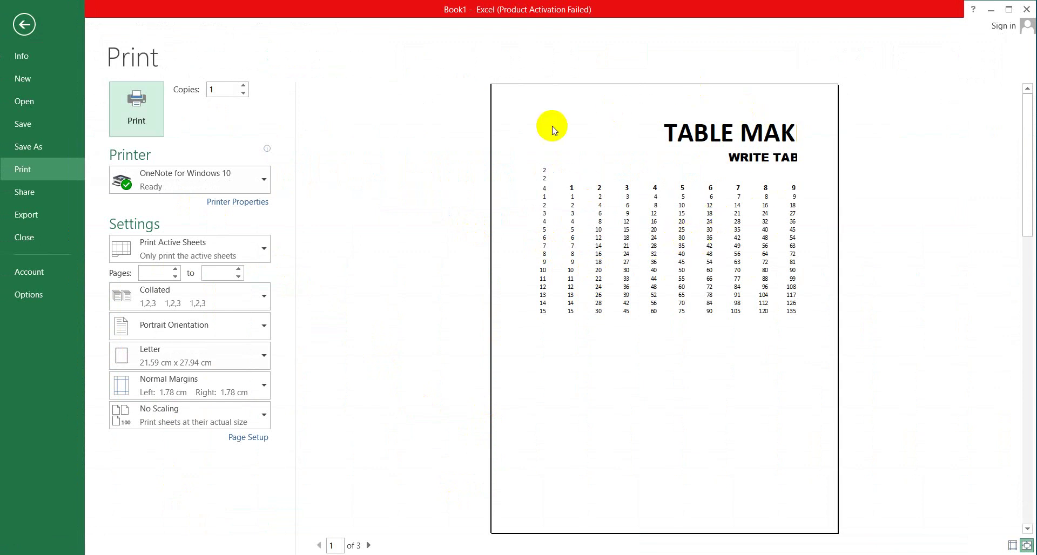
pyautogui.click(25, 24)
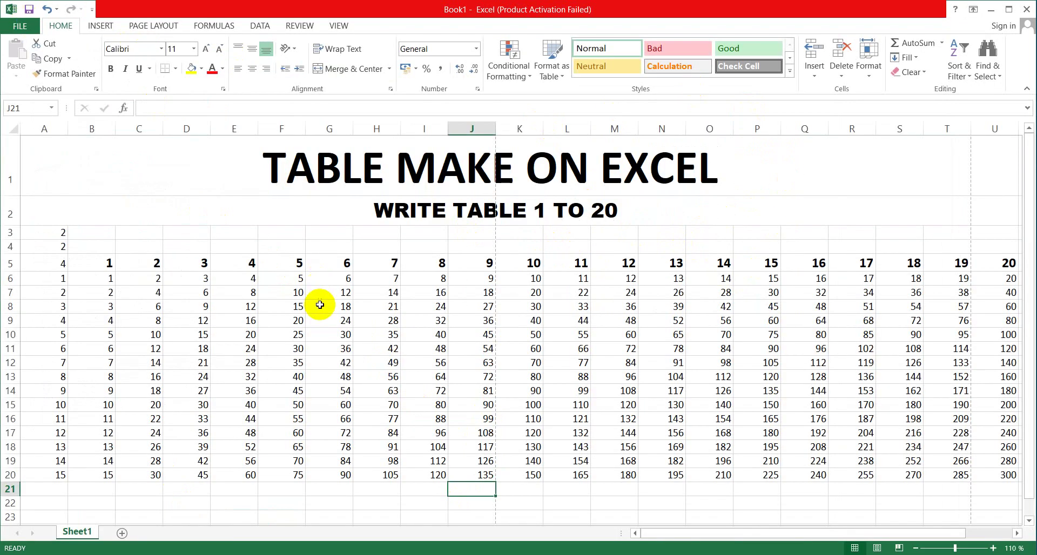
pyautogui.click(335, 370)
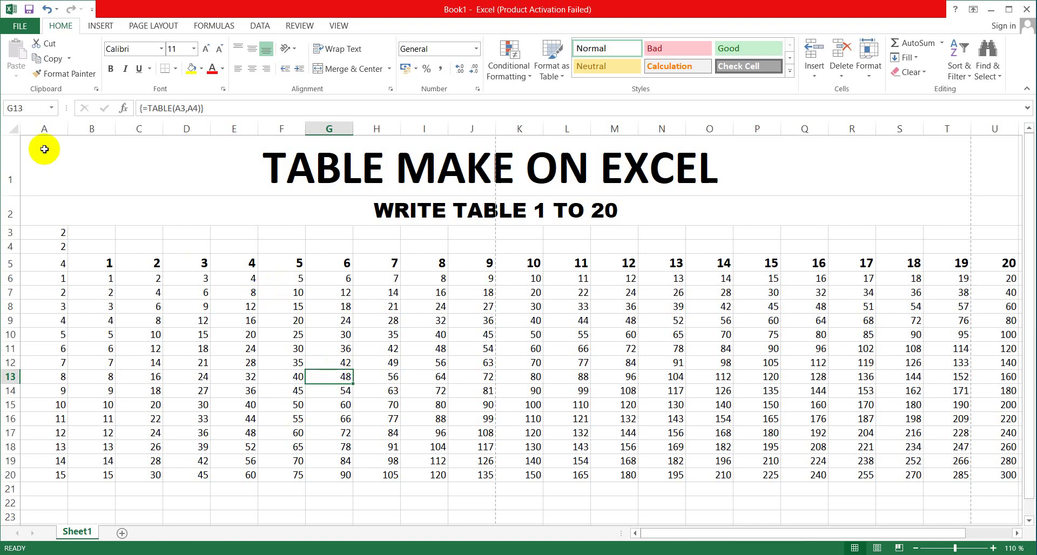
# Step: Uncheck Gridlines on the VIEW tab and select the table area A1:U20
pyautogui.click(281, 307)
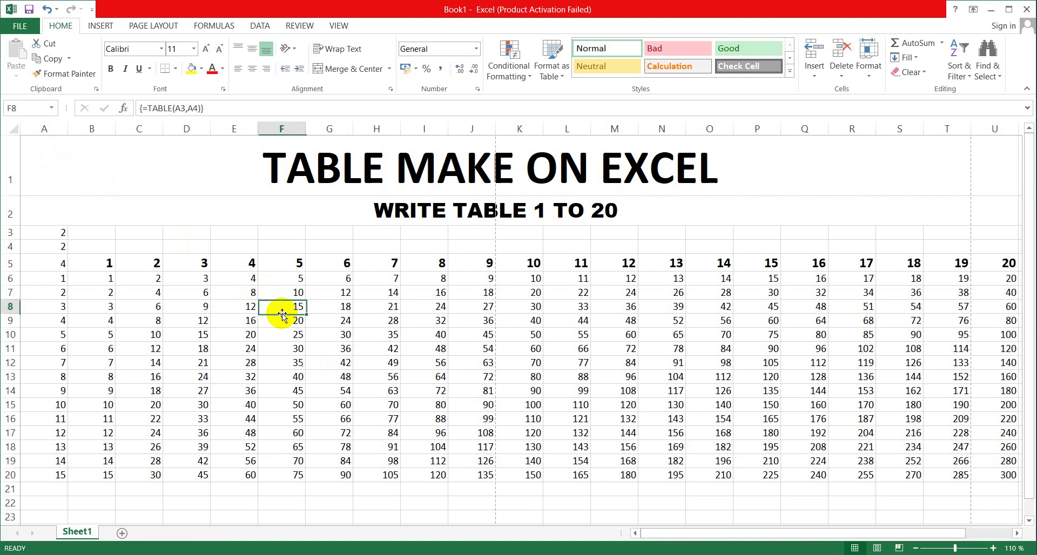
pyautogui.click(283, 246)
pyautogui.click(246, 247)
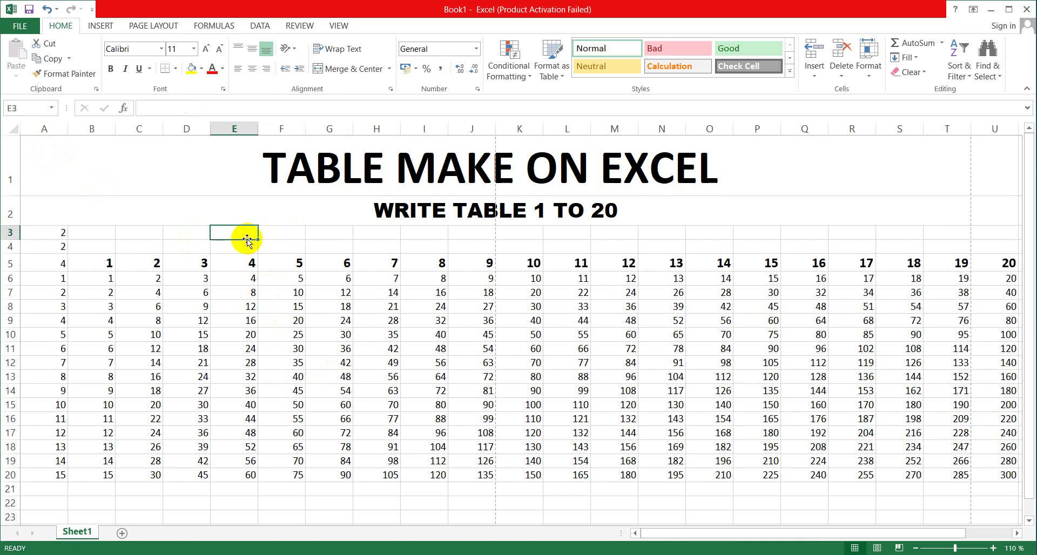
pyautogui.click(193, 246)
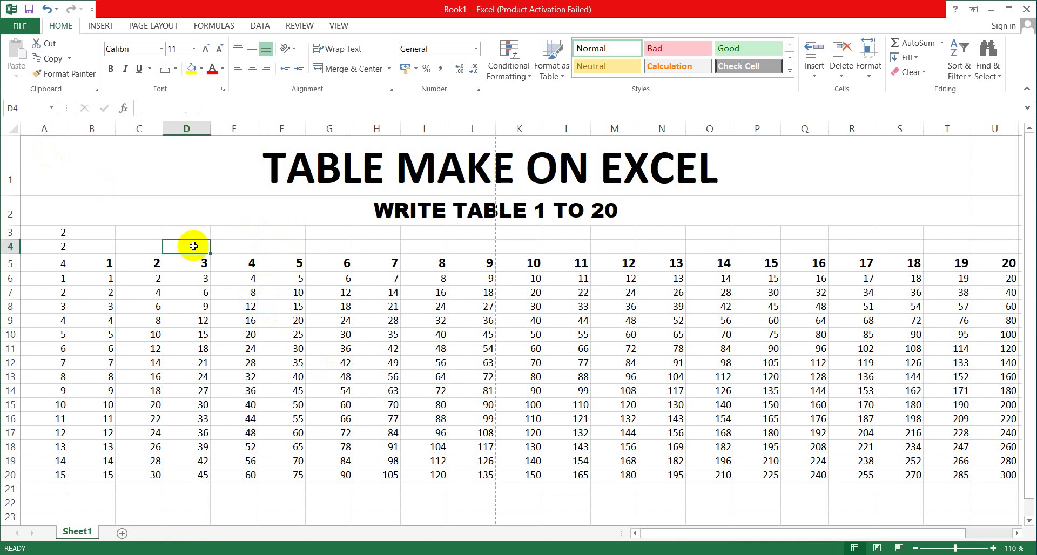
pyautogui.click(340, 28)
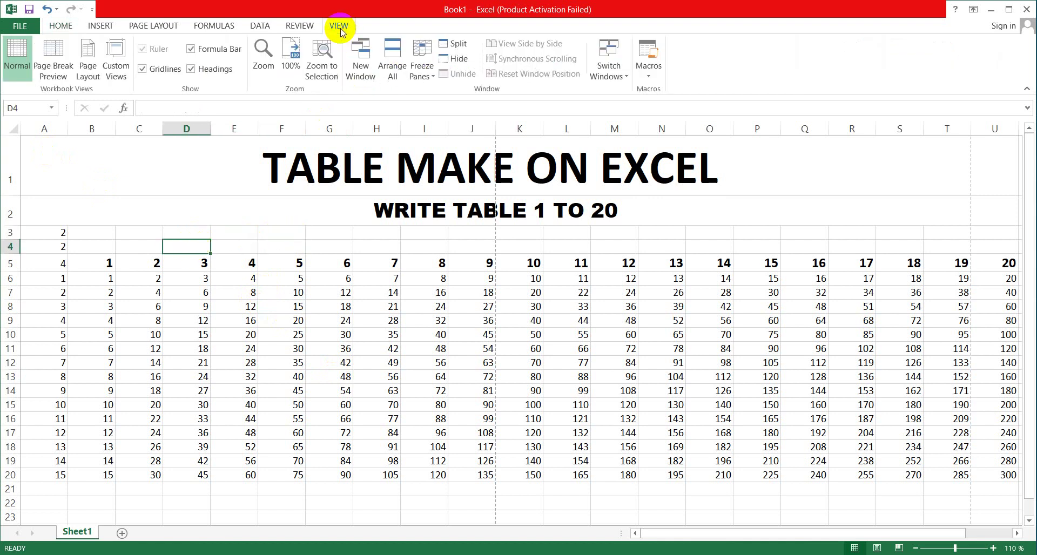
pyautogui.click(142, 70)
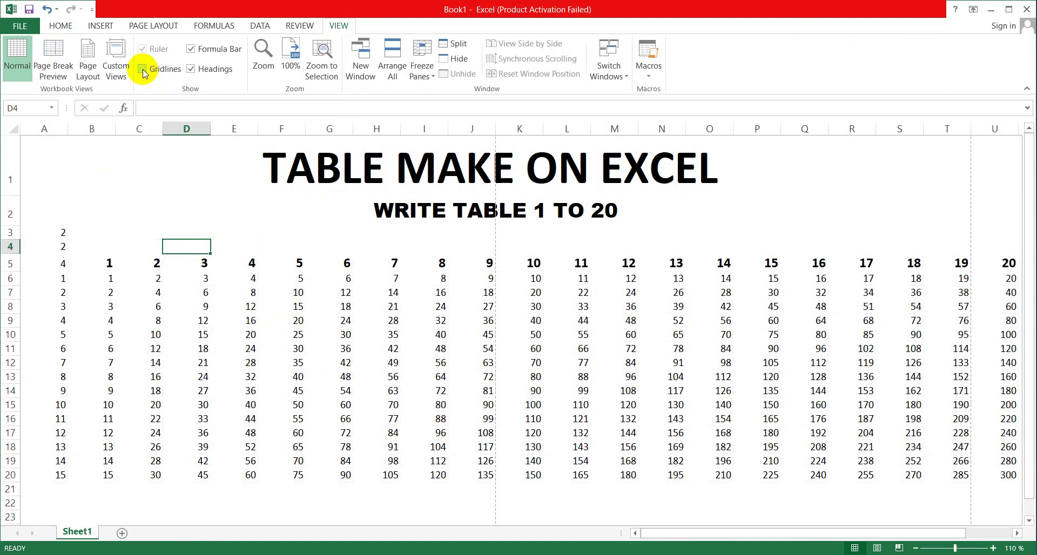
pyautogui.moveTo(56, 151)
pyautogui.mouseDown()
pyautogui.moveTo(678, 434)
pyautogui.moveTo(729, 486)
pyautogui.moveTo(806, 459)
pyautogui.moveTo(984, 467)
pyautogui.moveTo(891, 384)
pyautogui.mouseUp()
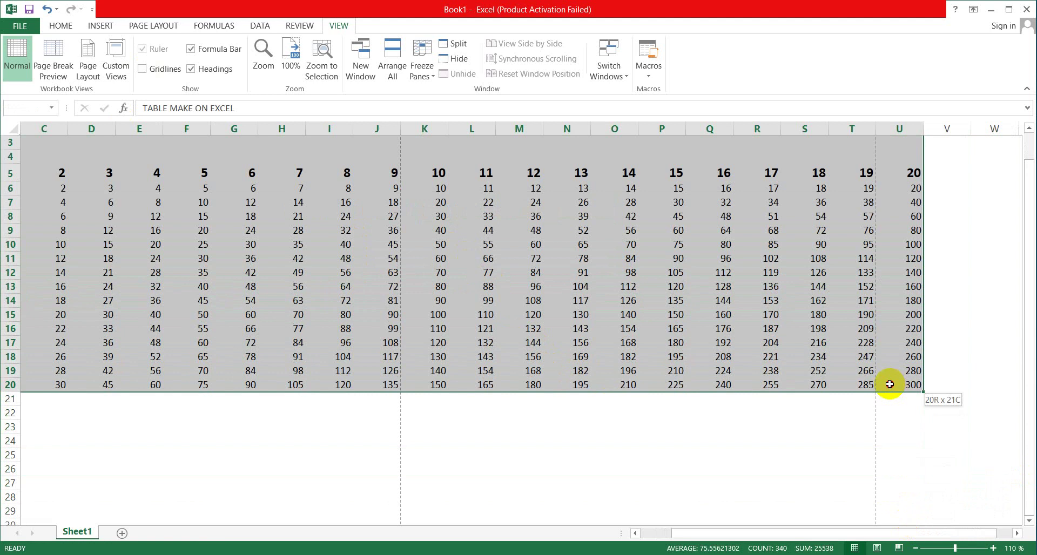
pyautogui.moveTo(1029, 382); pyautogui.dragTo(1032, 278)
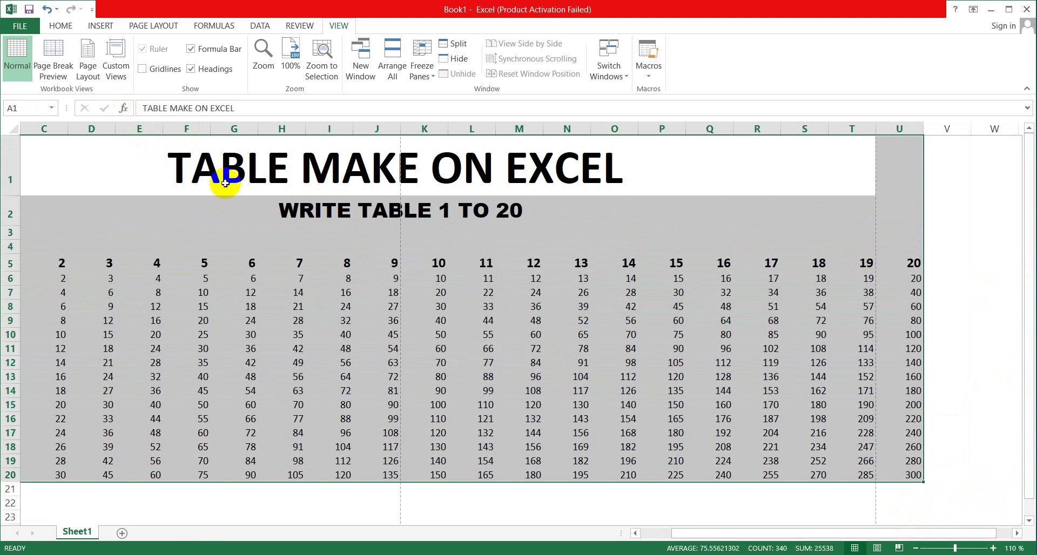
pyautogui.click(425, 242)
pyautogui.click(172, 158)
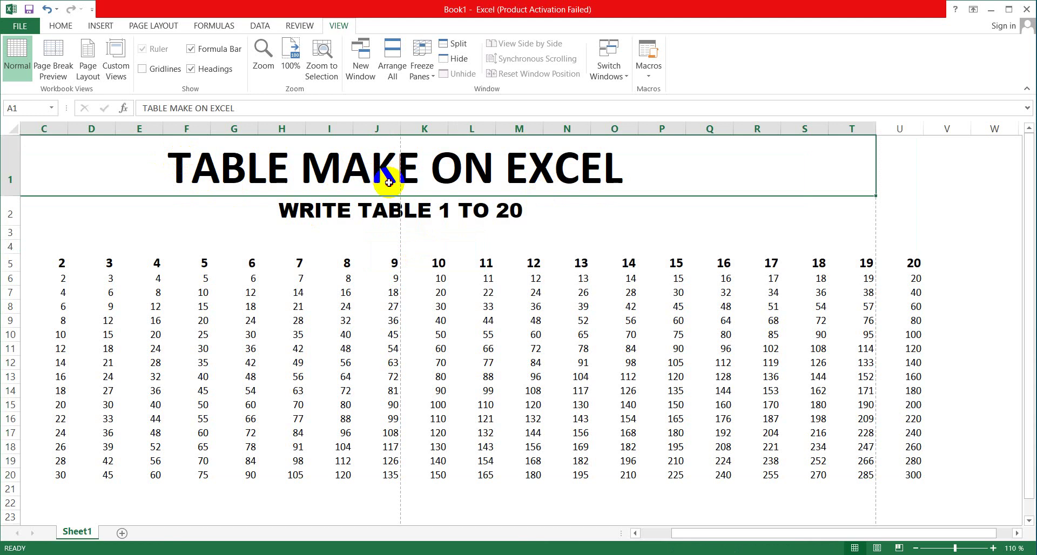
pyautogui.moveTo(389, 182)
pyautogui.mouseDown()
pyautogui.moveTo(404, 211)
pyautogui.moveTo(546, 207)
pyautogui.mouseUp()
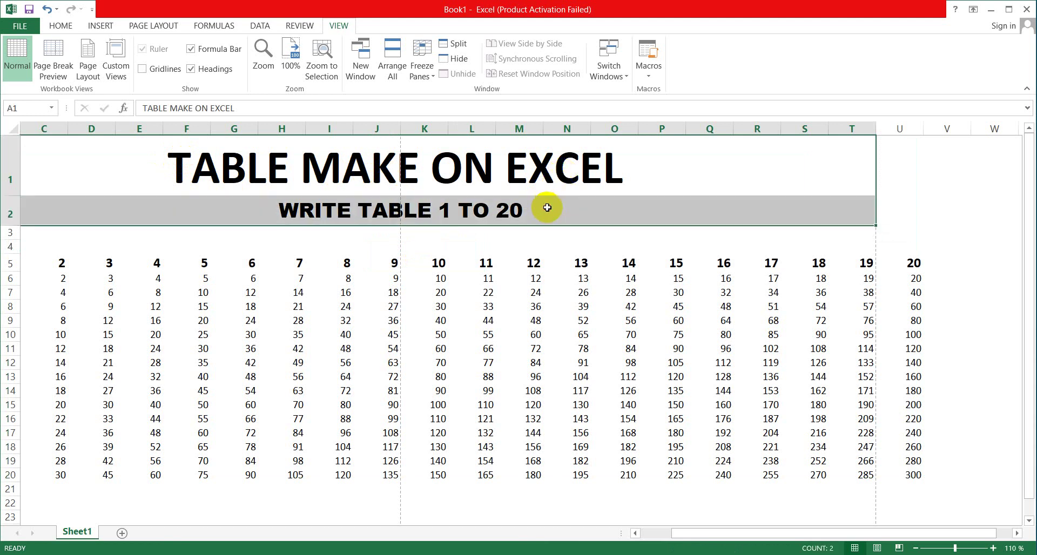
pyautogui.click(548, 267)
pyautogui.moveTo(58, 264)
pyautogui.mouseDown()
pyautogui.moveTo(804, 326)
pyautogui.moveTo(906, 478)
pyautogui.mouseUp()
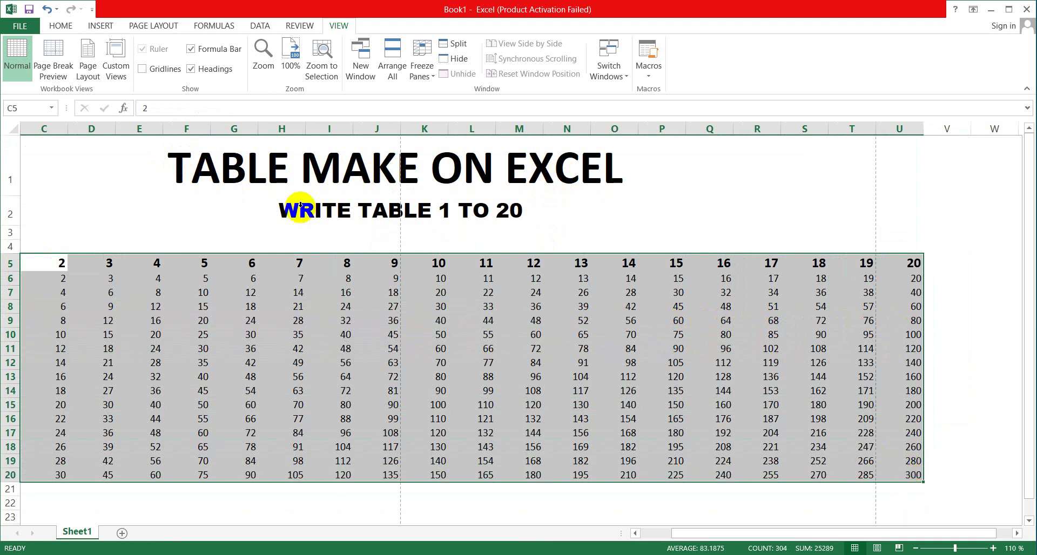
# Step: Apply All Borders and a Thick Box Border to the selected table and review it
pyautogui.click(60, 26)
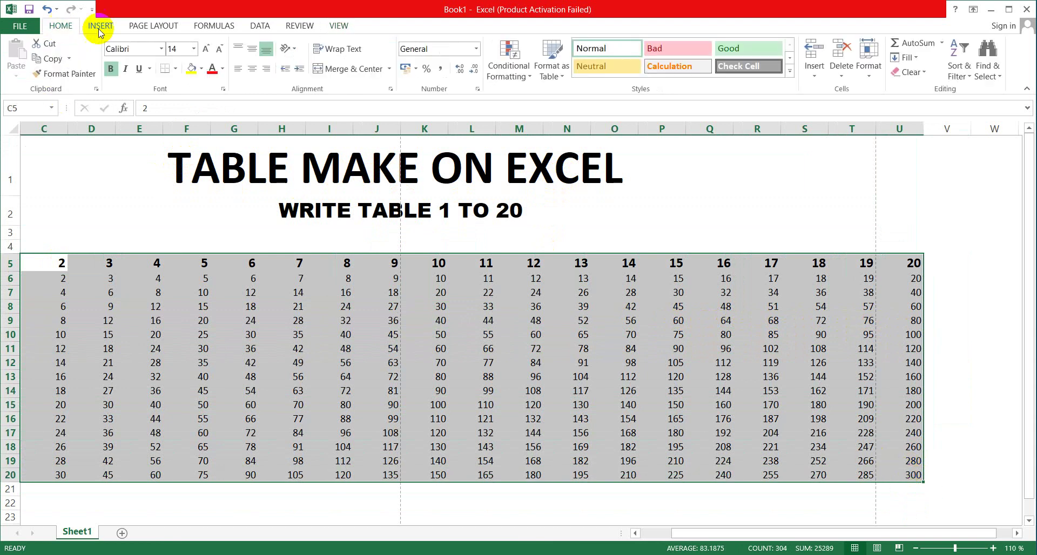
pyautogui.click(176, 68)
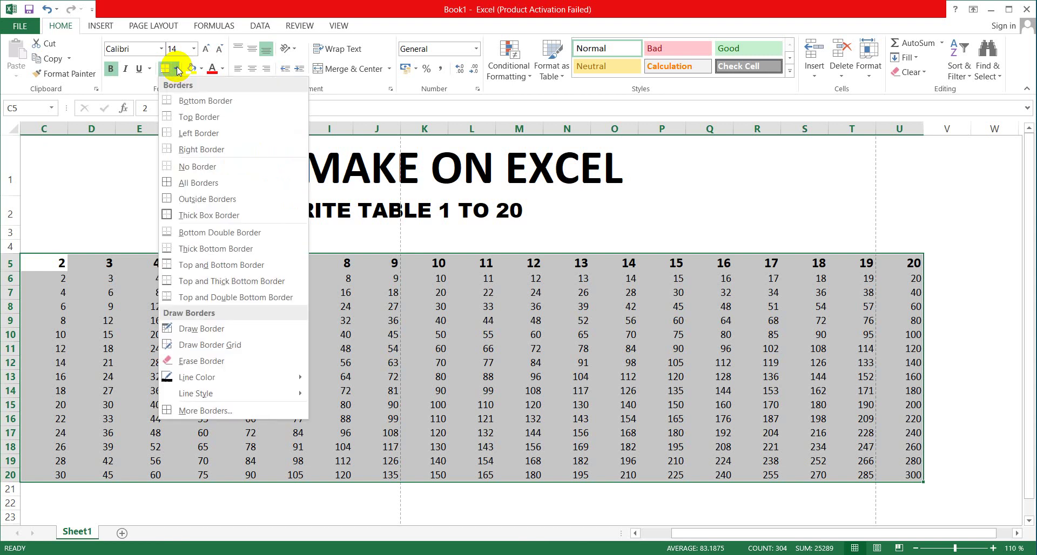
pyautogui.click(210, 183)
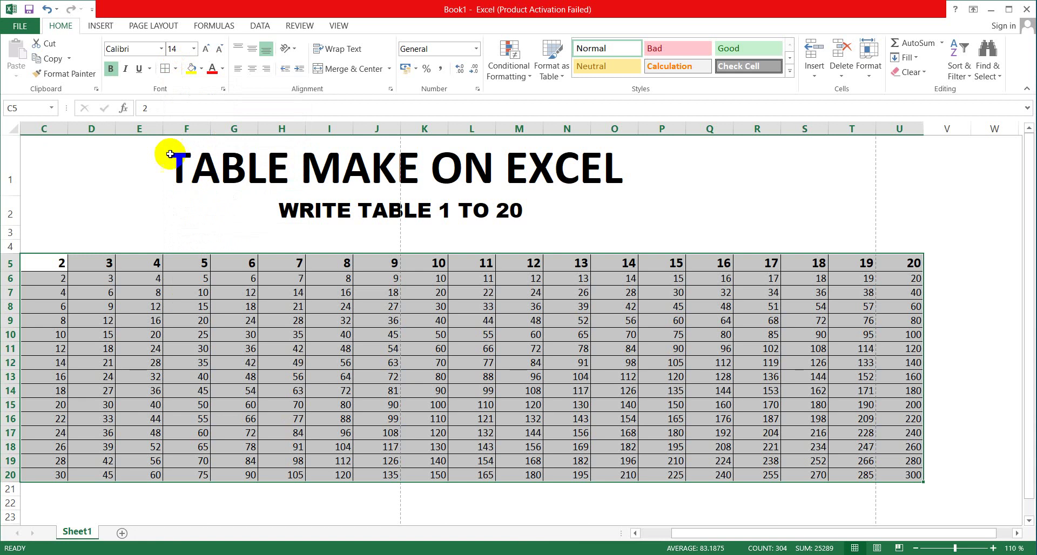
pyautogui.click(176, 69)
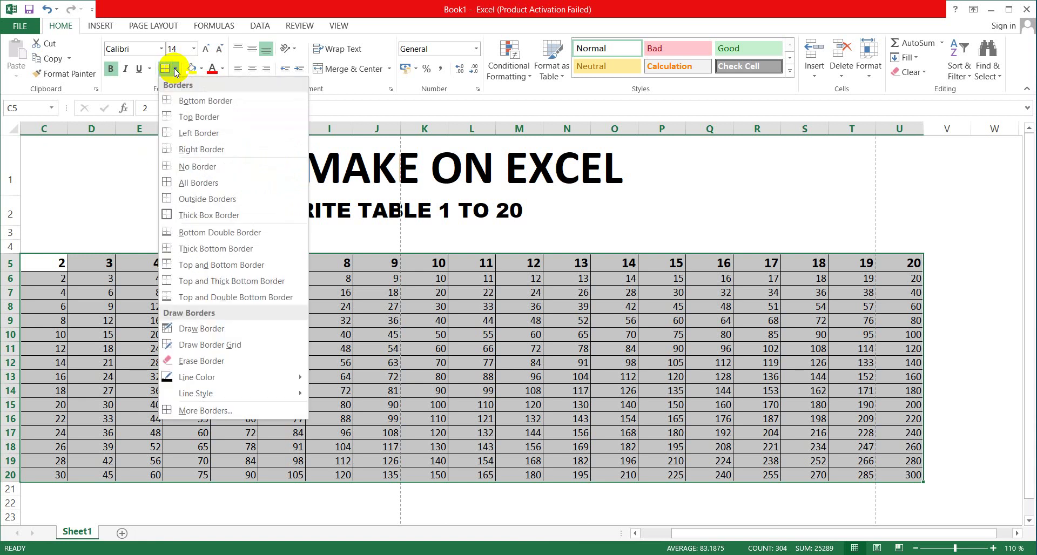
pyautogui.click(199, 215)
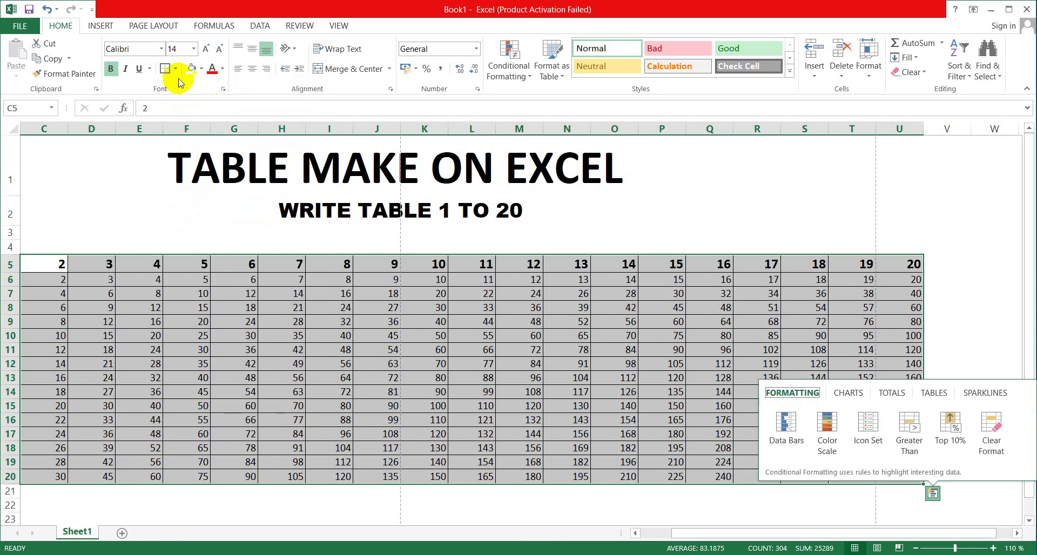
pyautogui.click(177, 69)
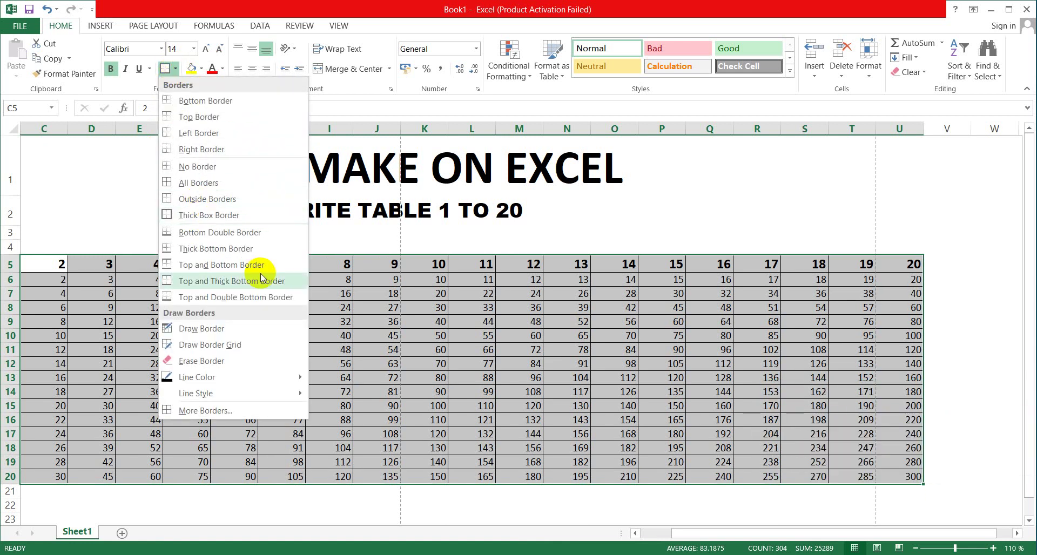
pyautogui.click(230, 215)
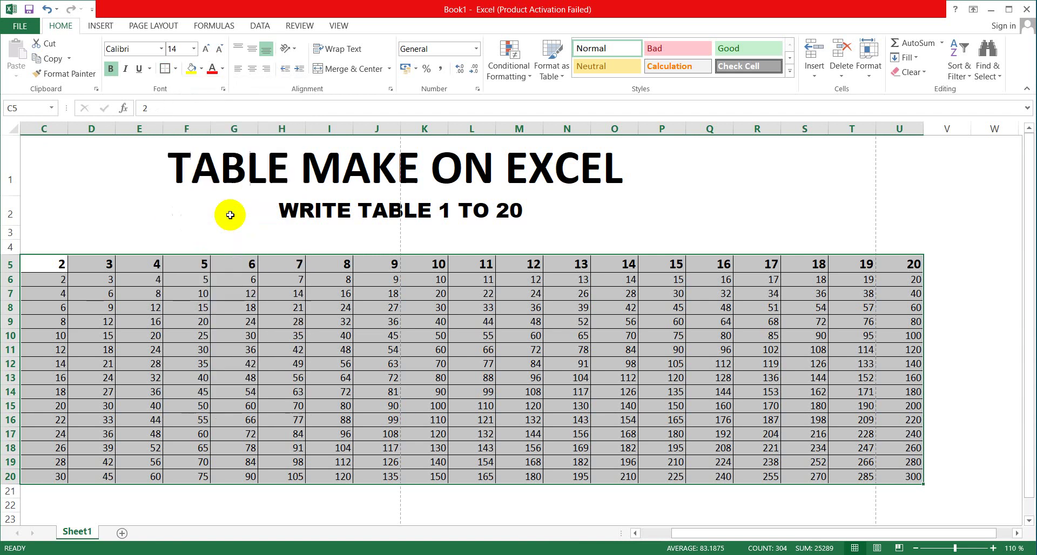
pyautogui.click(337, 441)
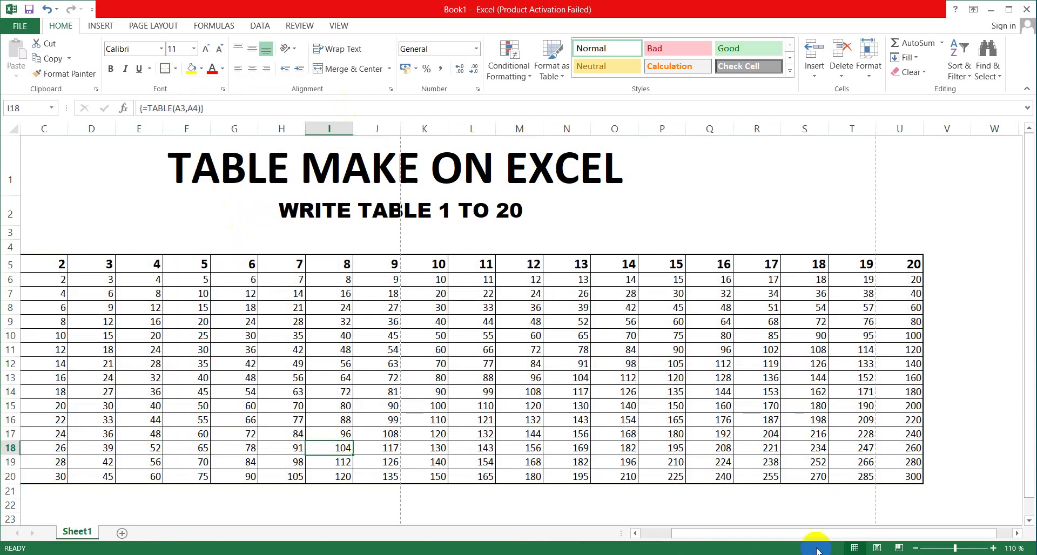
pyautogui.moveTo(800, 533); pyautogui.dragTo(694, 535)
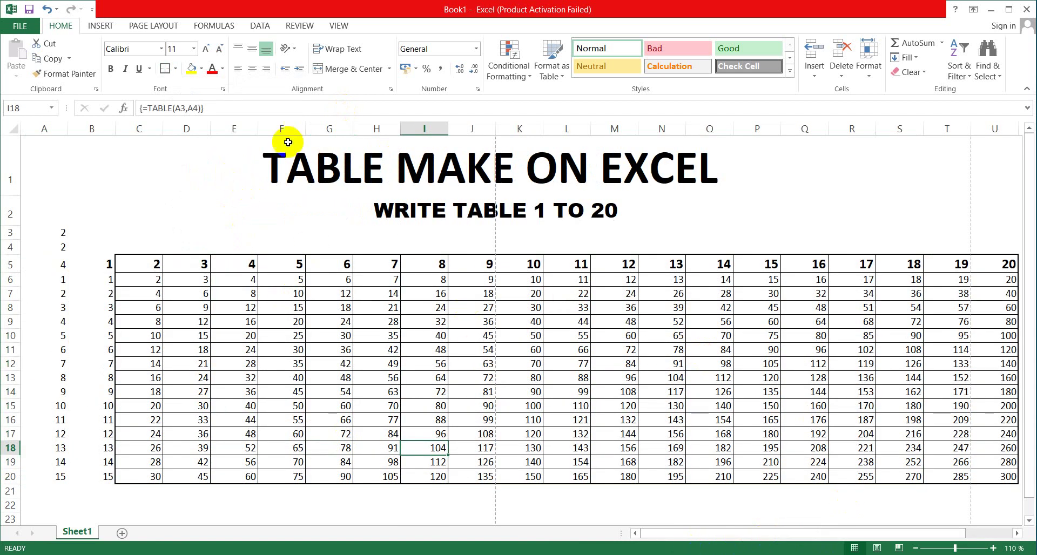
pyautogui.moveTo(287, 142); pyautogui.dragTo(325, 205)
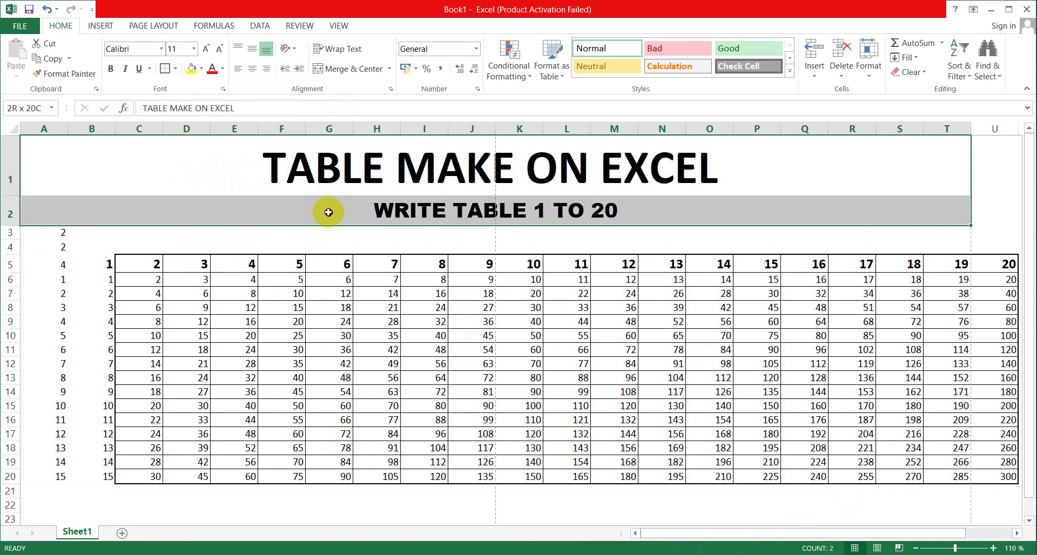
pyautogui.click(102, 293)
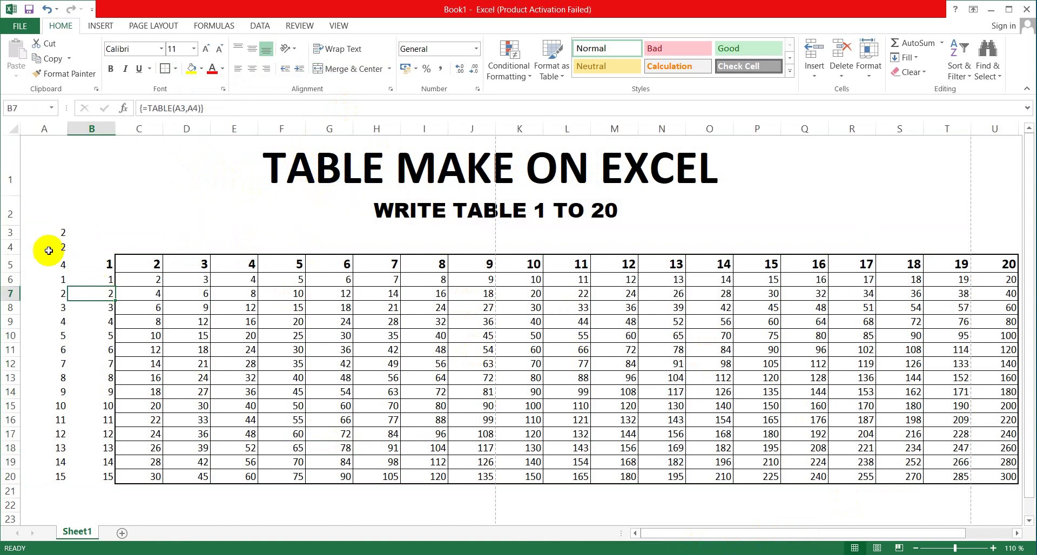
# Step: Reset A3:U20 to No Border, then apply All Borders and a Thick Box Border
pyautogui.moveTo(42, 229)
pyautogui.mouseDown()
pyautogui.moveTo(847, 423)
pyautogui.moveTo(952, 464)
pyautogui.moveTo(909, 474)
pyautogui.mouseUp()
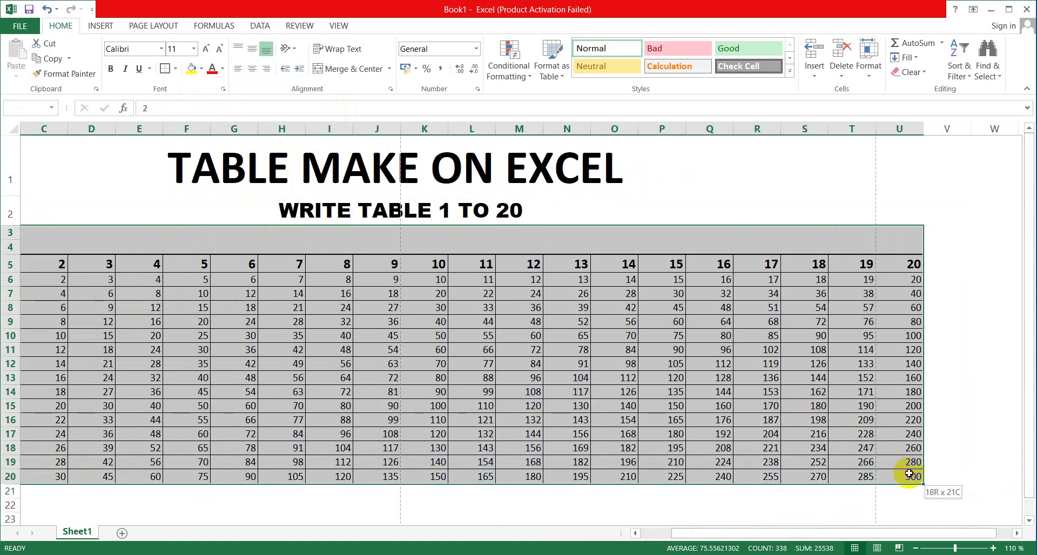
pyautogui.moveTo(886, 533); pyautogui.dragTo(763, 535)
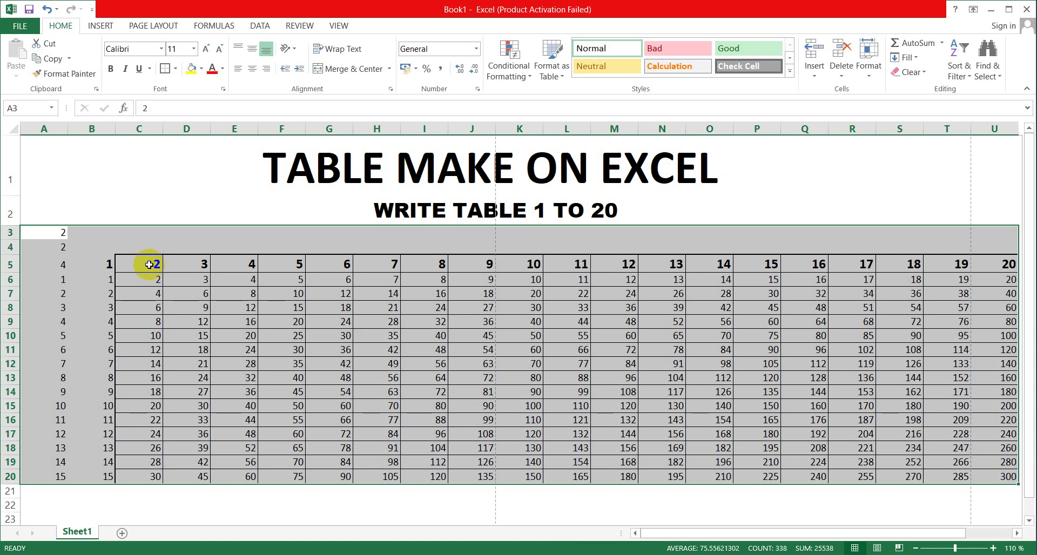
pyautogui.click(176, 71)
pyautogui.click(206, 162)
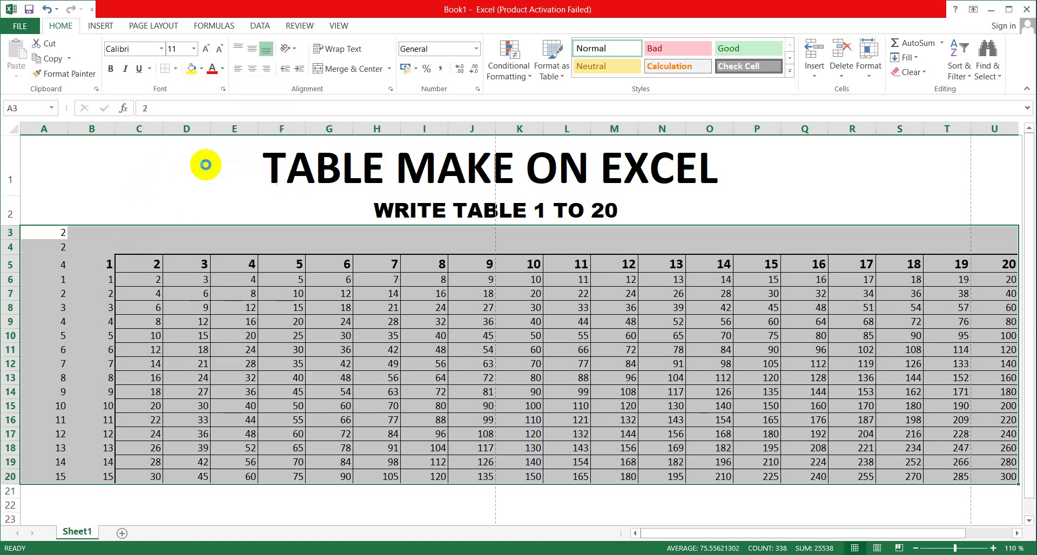
pyautogui.click(176, 72)
pyautogui.click(199, 181)
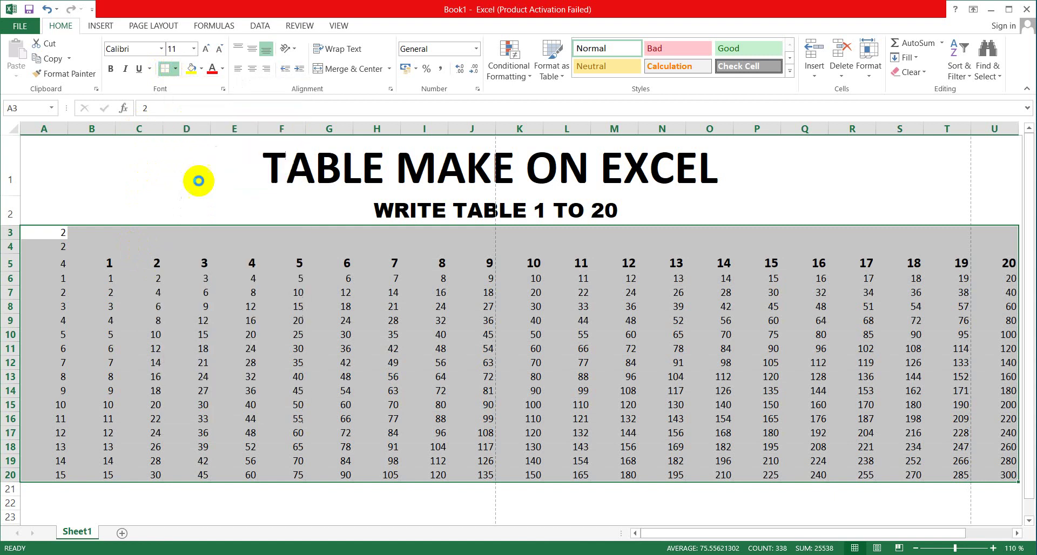
pyautogui.click(176, 68)
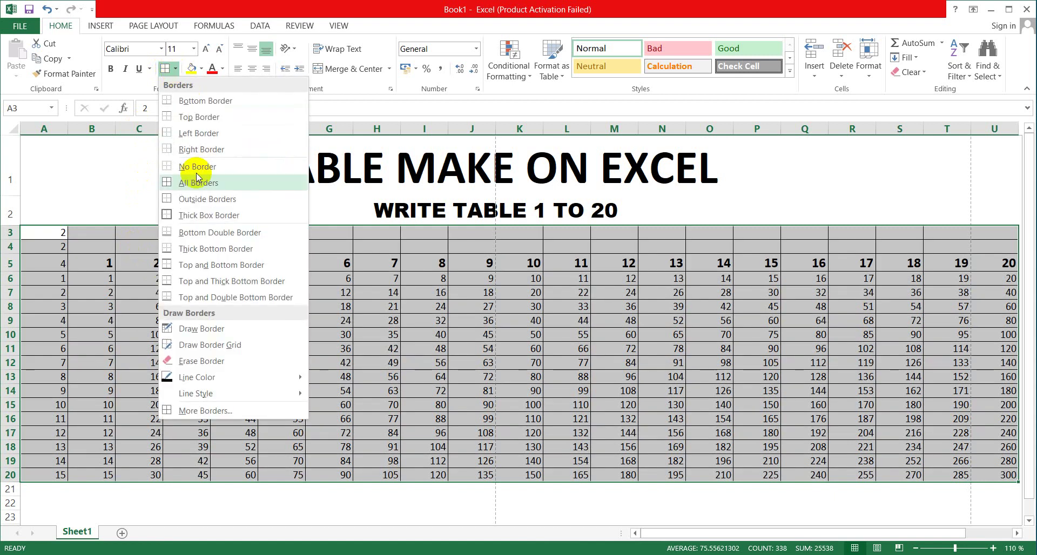
pyautogui.click(197, 216)
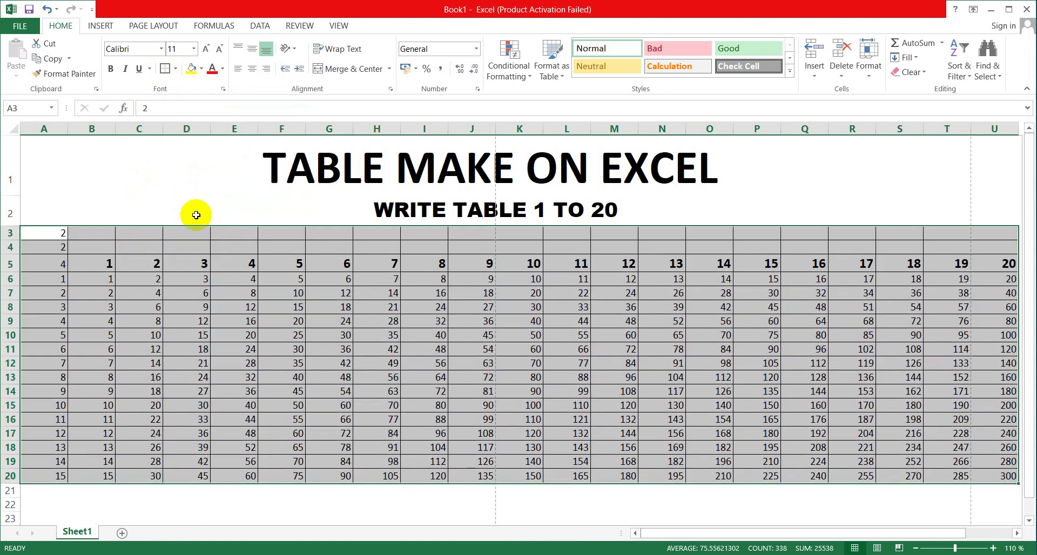
pyautogui.click(300, 375)
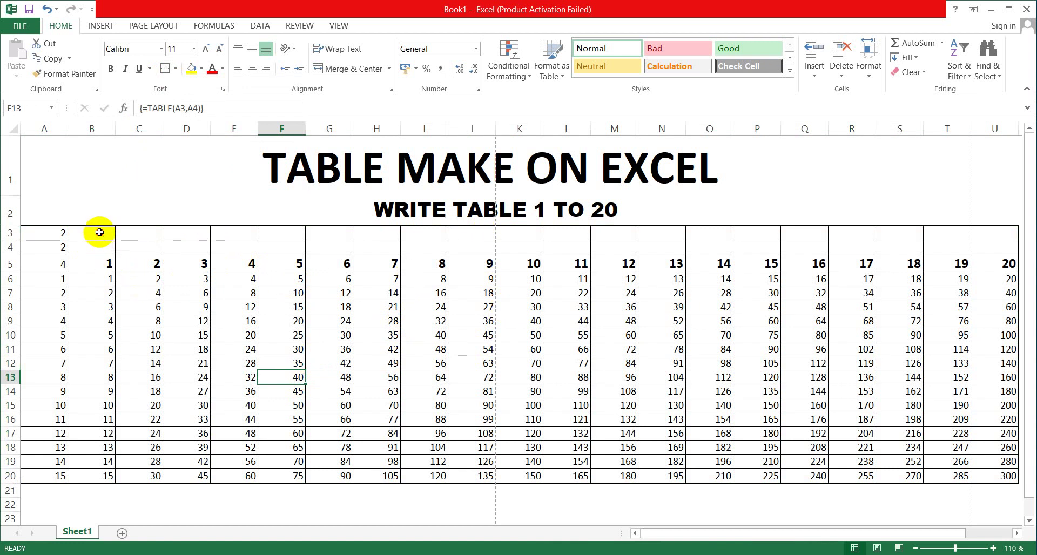
pyautogui.moveTo(100, 233)
pyautogui.mouseDown()
pyautogui.moveTo(756, 229)
pyautogui.moveTo(992, 249)
pyautogui.mouseUp()
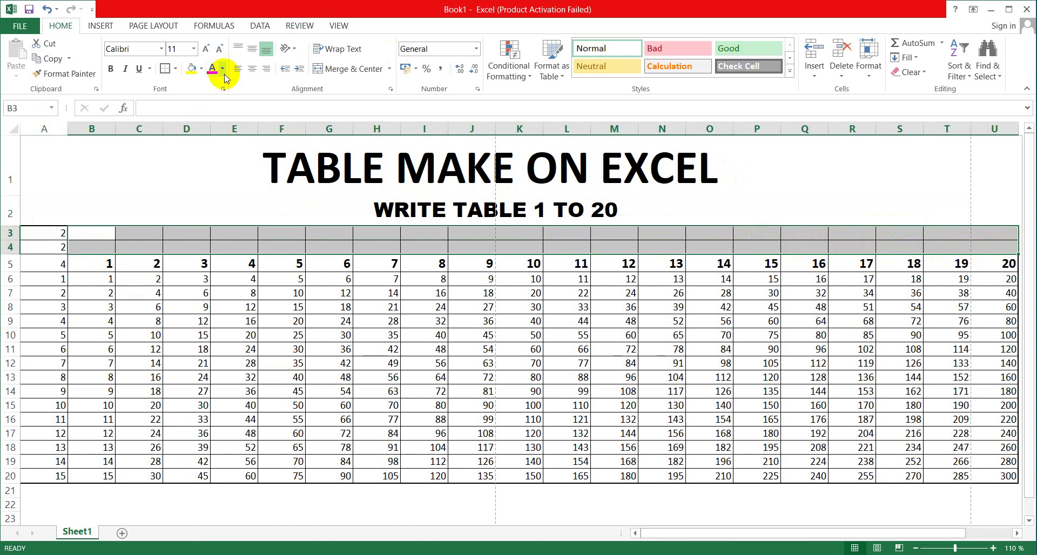
# Step: Remove the borders from B3:U4 and give input cells A3:A4 All Borders
pyautogui.click(177, 70)
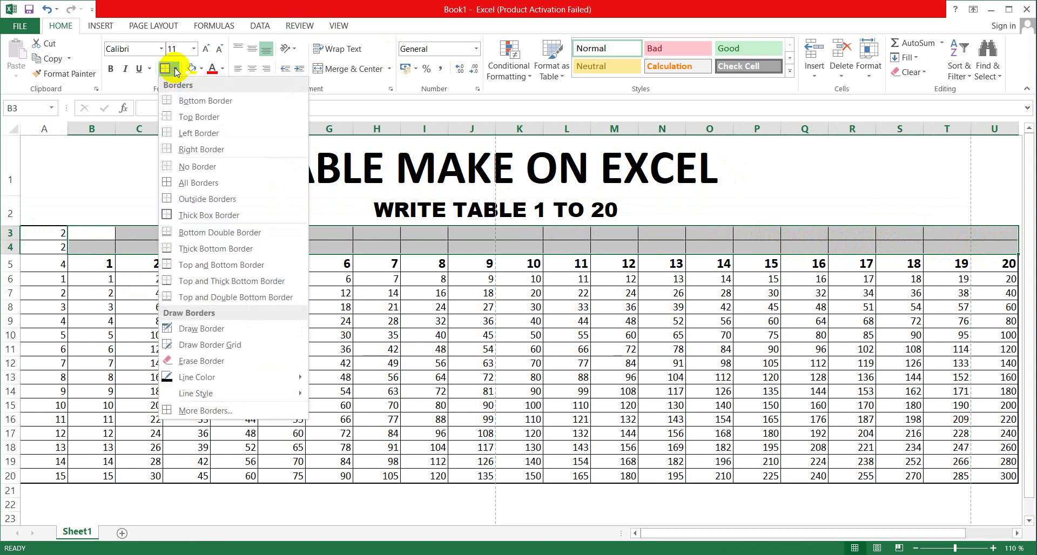
pyautogui.click(187, 167)
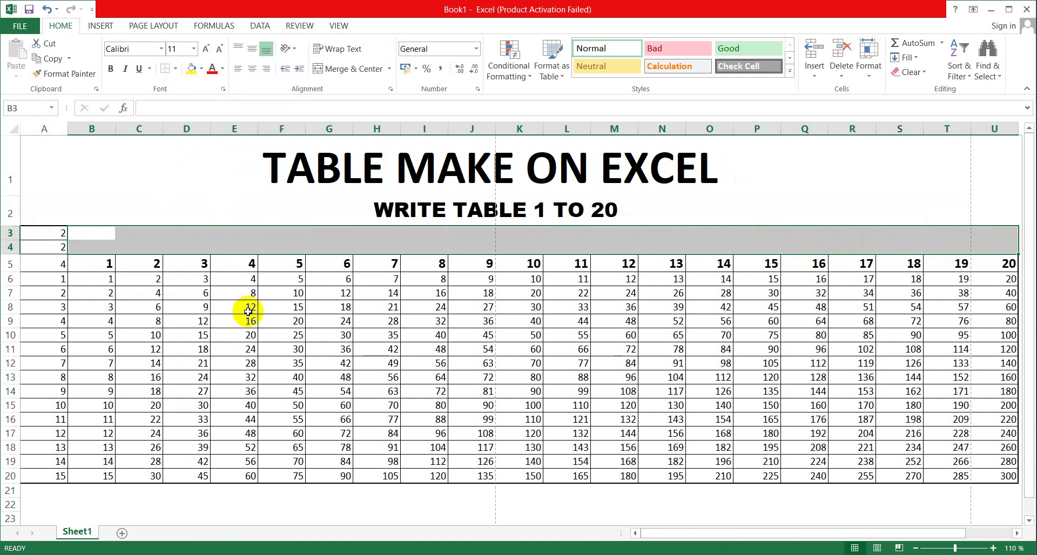
pyautogui.click(248, 311)
pyautogui.click(249, 162)
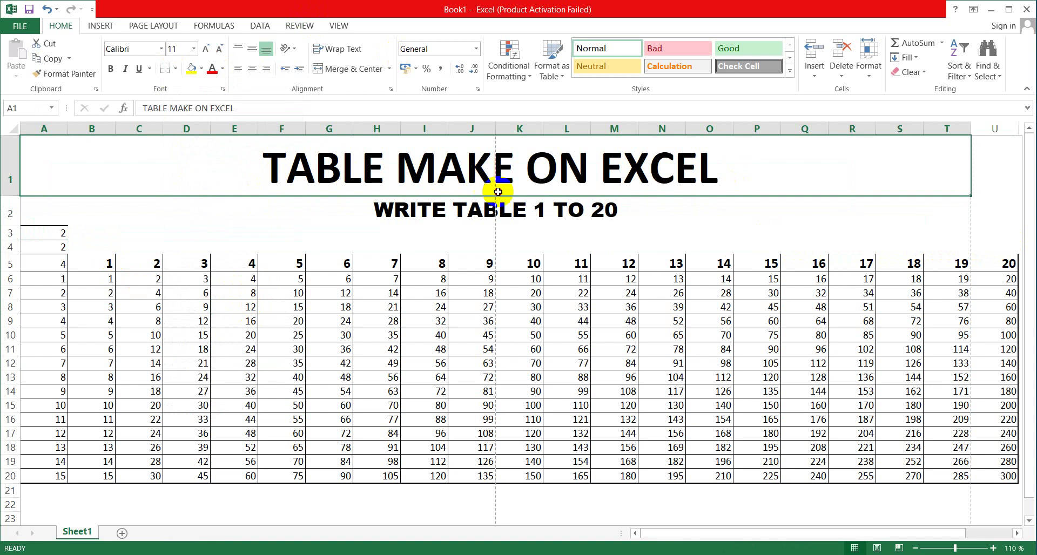
pyautogui.moveTo(498, 192)
pyautogui.mouseDown()
pyautogui.moveTo(498, 208)
pyautogui.moveTo(900, 217)
pyautogui.mouseUp()
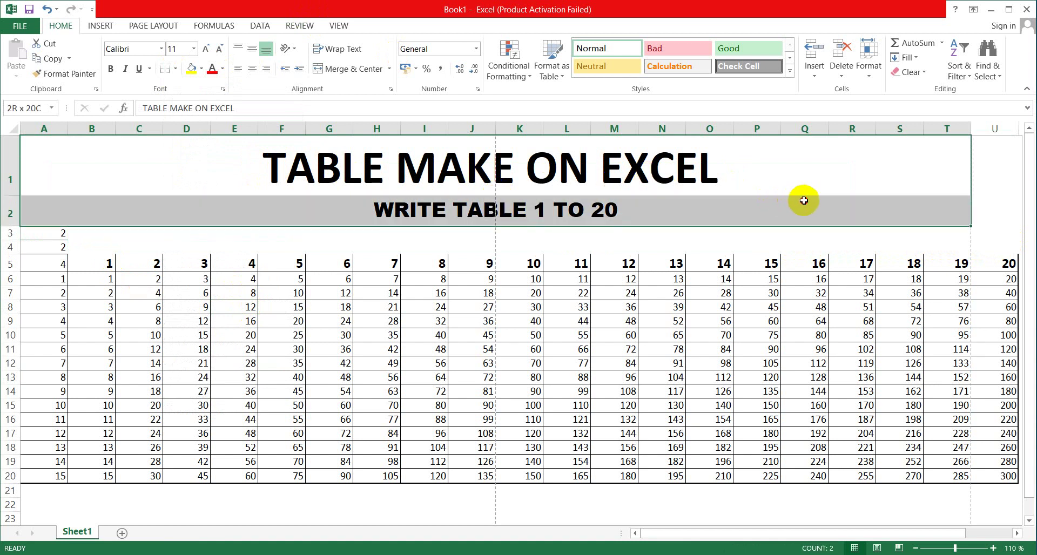
pyautogui.click(74, 289)
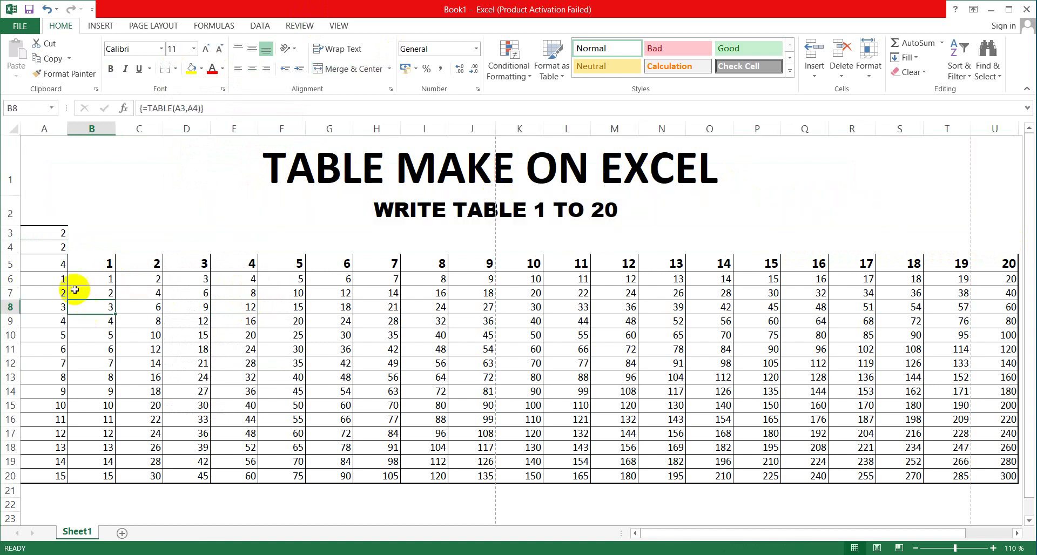
pyautogui.click(53, 230)
pyautogui.moveTo(53, 238); pyautogui.dragTo(51, 247)
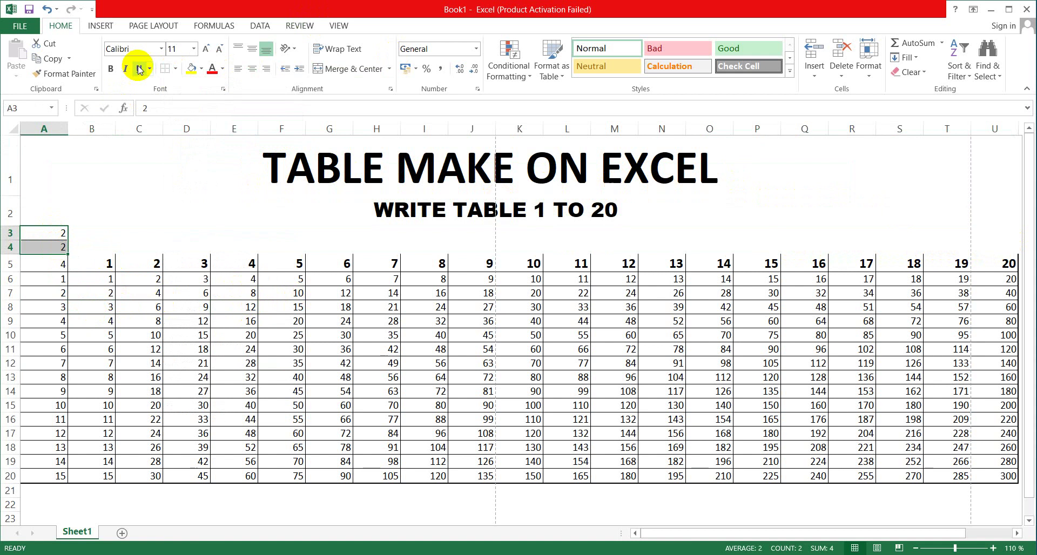
pyautogui.click(174, 69)
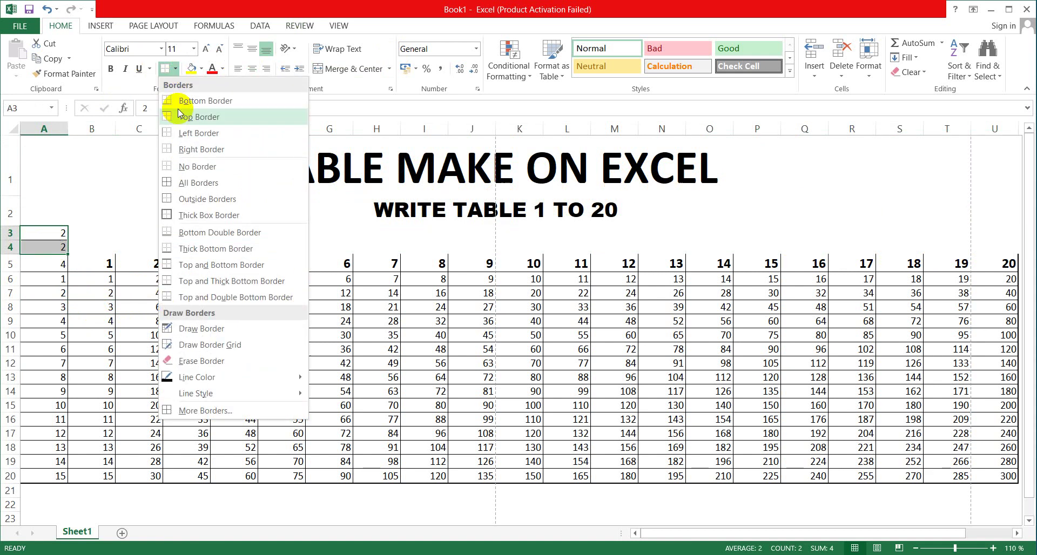
pyautogui.click(183, 182)
pyautogui.click(128, 361)
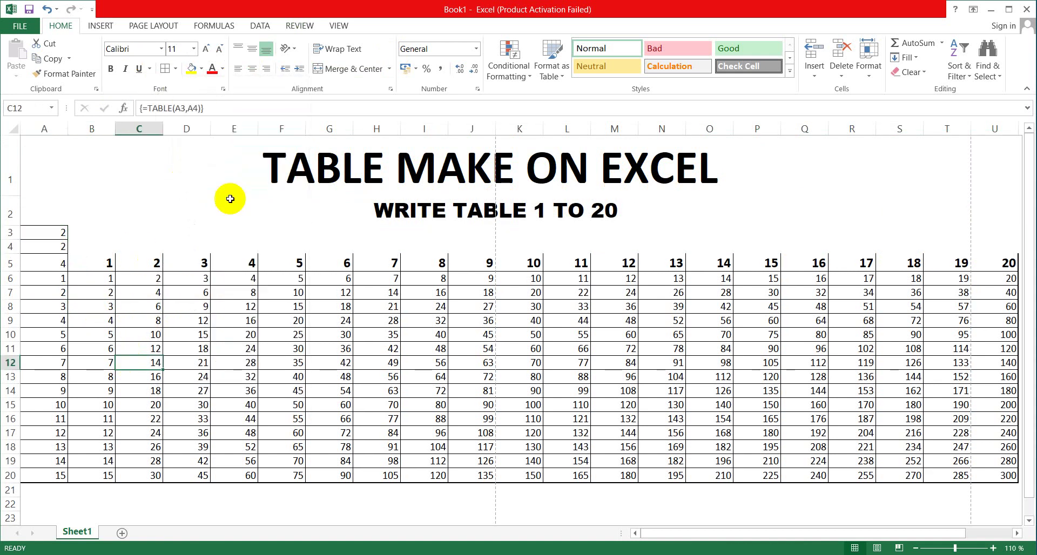
# Step: Apply All Borders to the two merged title rows A1:T2
pyautogui.moveTo(57, 168); pyautogui.dragTo(556, 202)
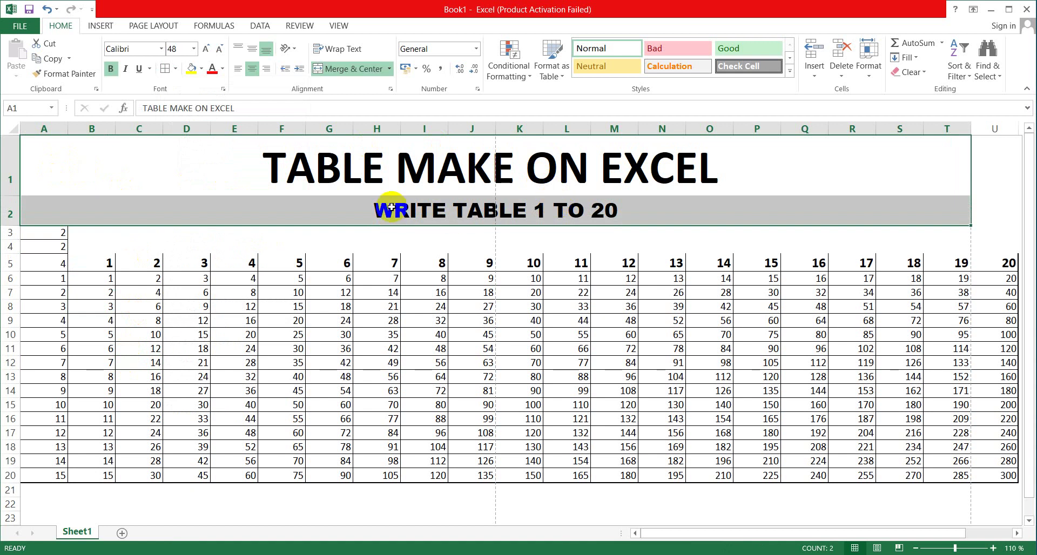
pyautogui.moveTo(281, 176); pyautogui.dragTo(369, 209)
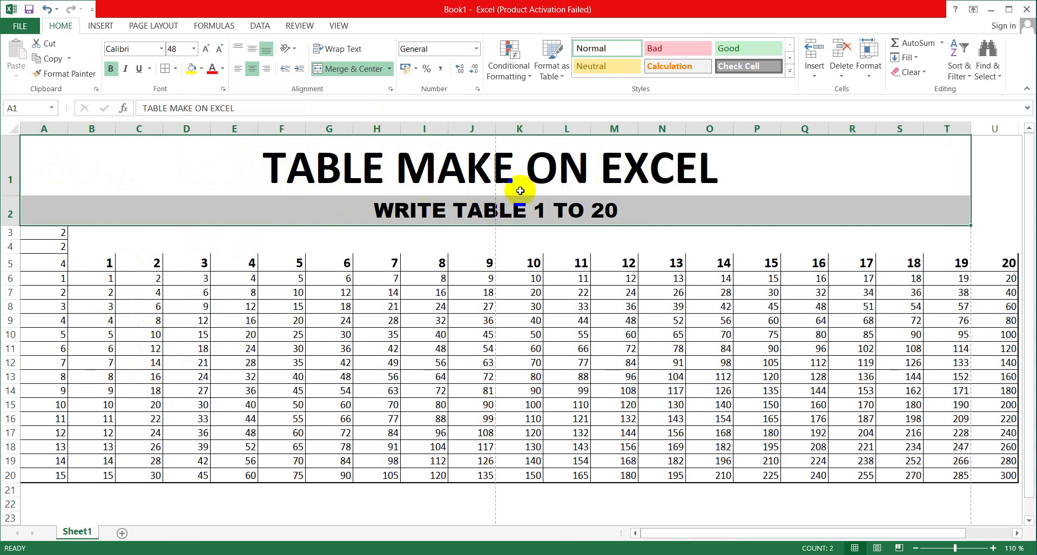
pyautogui.click(176, 68)
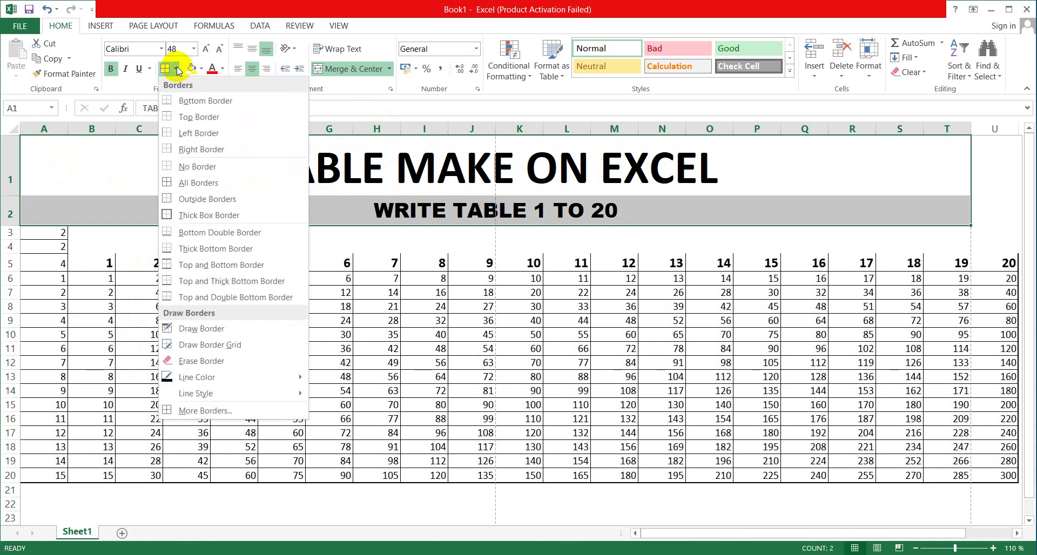
pyautogui.click(203, 167)
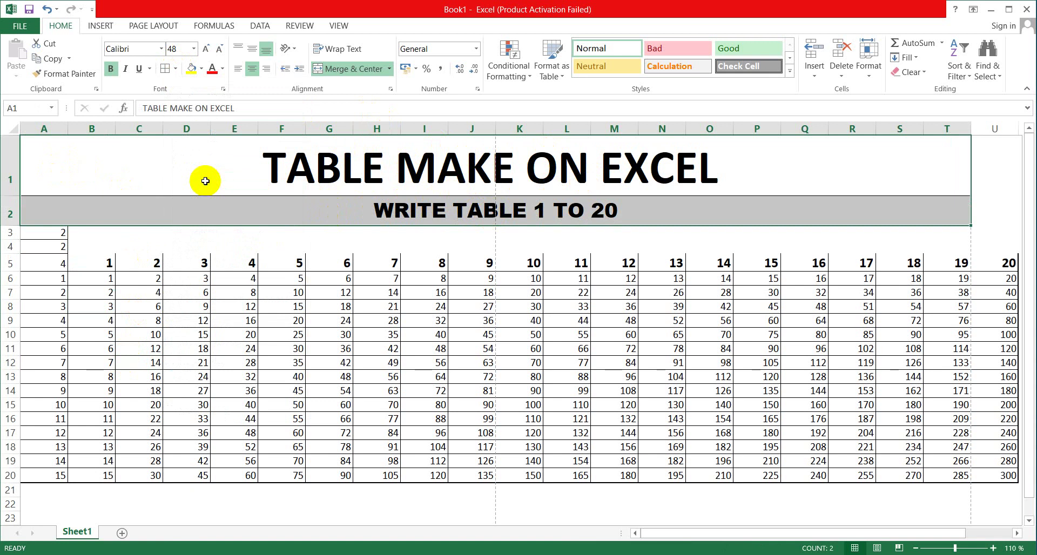
pyautogui.click(390, 349)
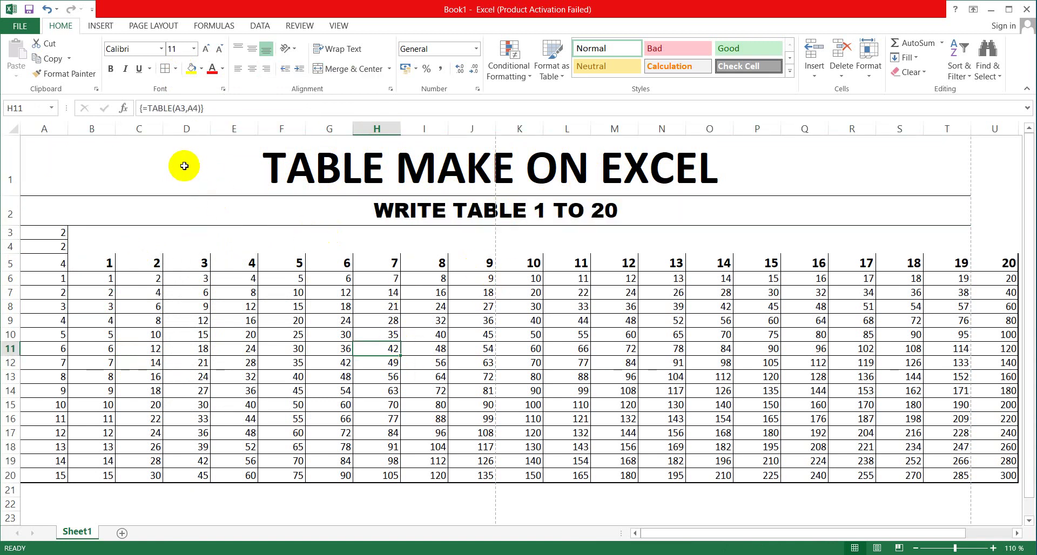
# Step: Try merging the title across A1:U2 and then A1:J1, undoing back to the original title rows
pyautogui.moveTo(184, 167)
pyautogui.mouseDown()
pyautogui.moveTo(925, 224)
pyautogui.moveTo(978, 218)
pyautogui.mouseUp()
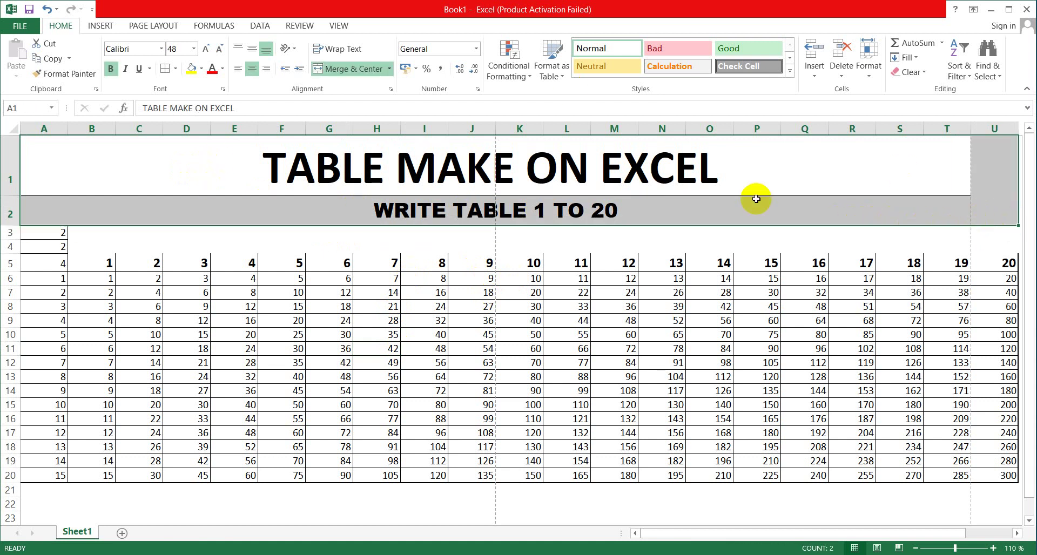
pyautogui.click(345, 70)
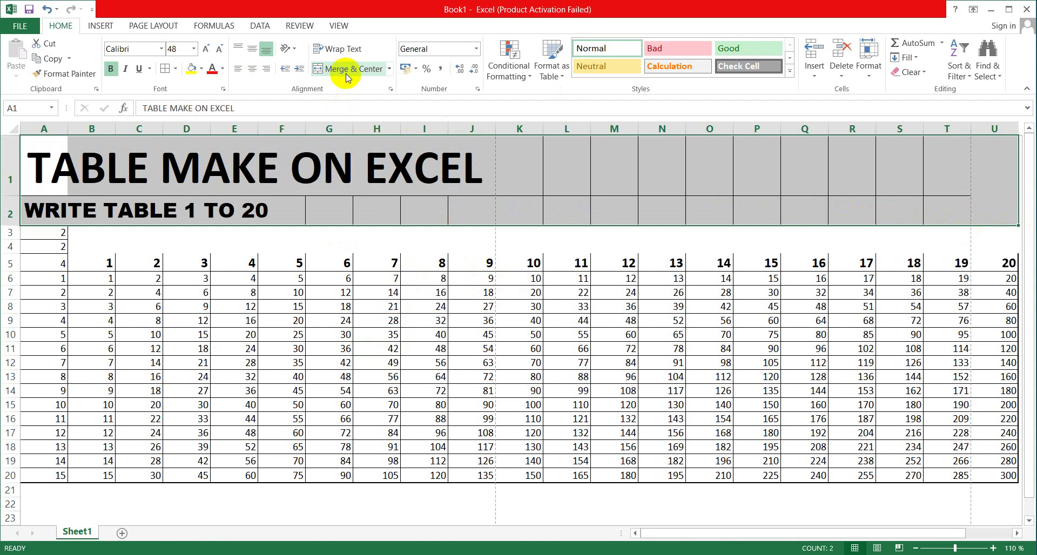
pyautogui.click(344, 69)
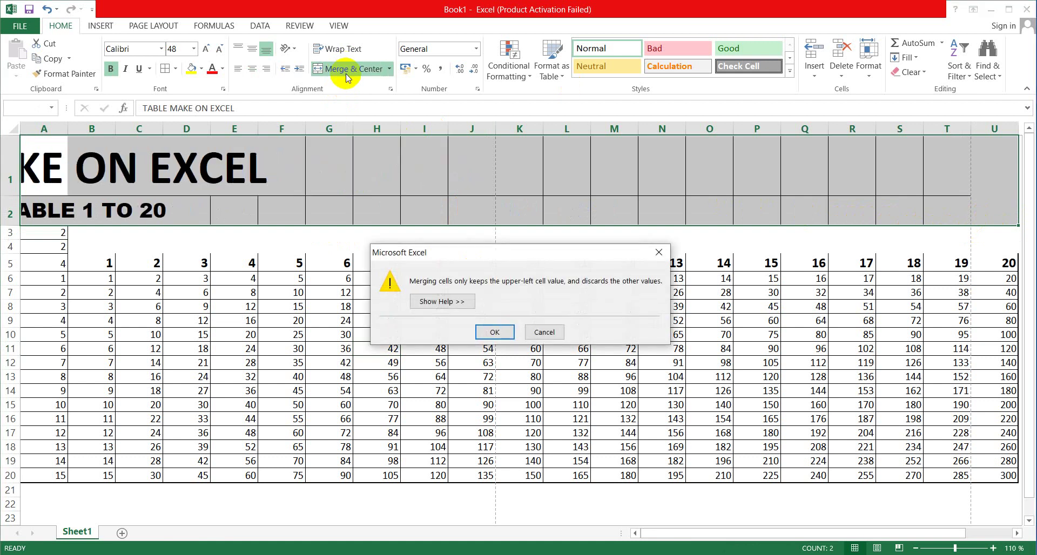
pyautogui.click(493, 331)
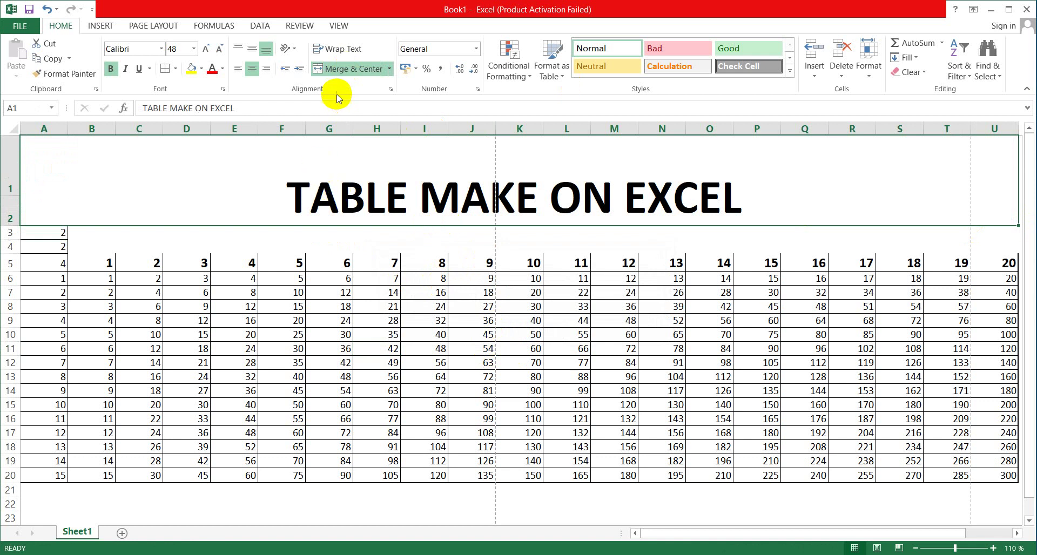
pyautogui.click(342, 70)
pyautogui.click(340, 211)
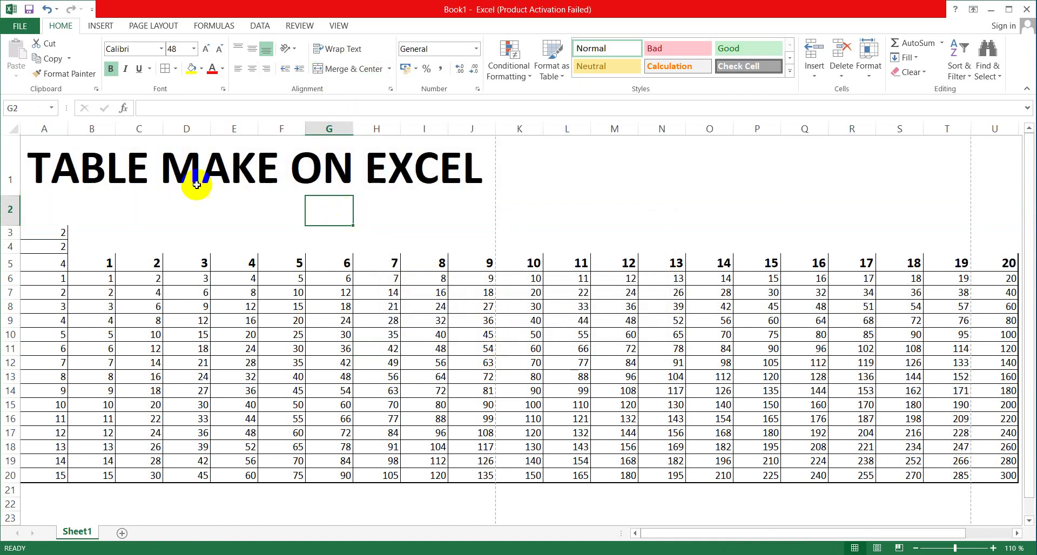
pyautogui.moveTo(102, 184)
pyautogui.mouseDown()
pyautogui.moveTo(466, 167)
pyautogui.moveTo(38, 162)
pyautogui.moveTo(454, 144)
pyautogui.mouseUp()
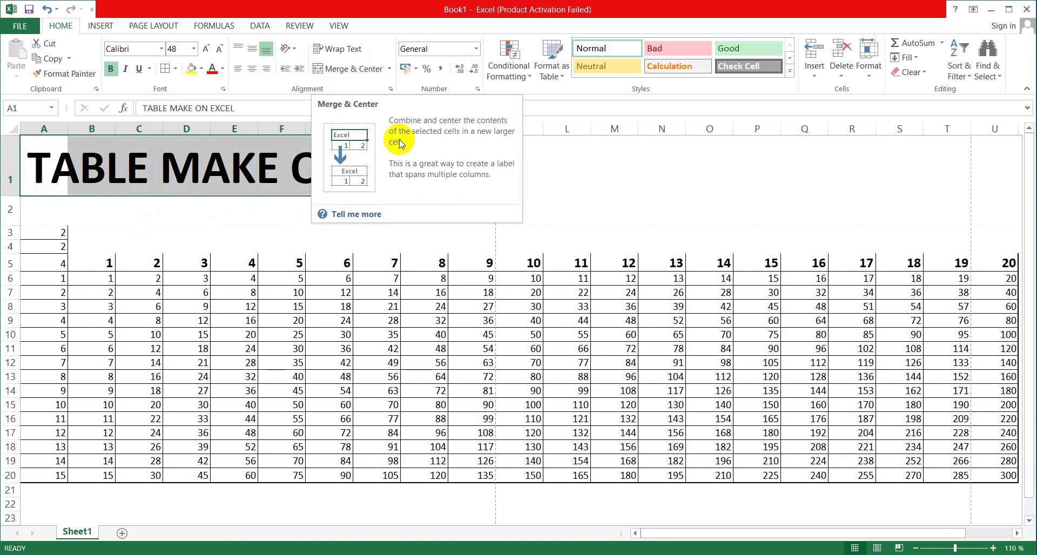
pyautogui.click(348, 71)
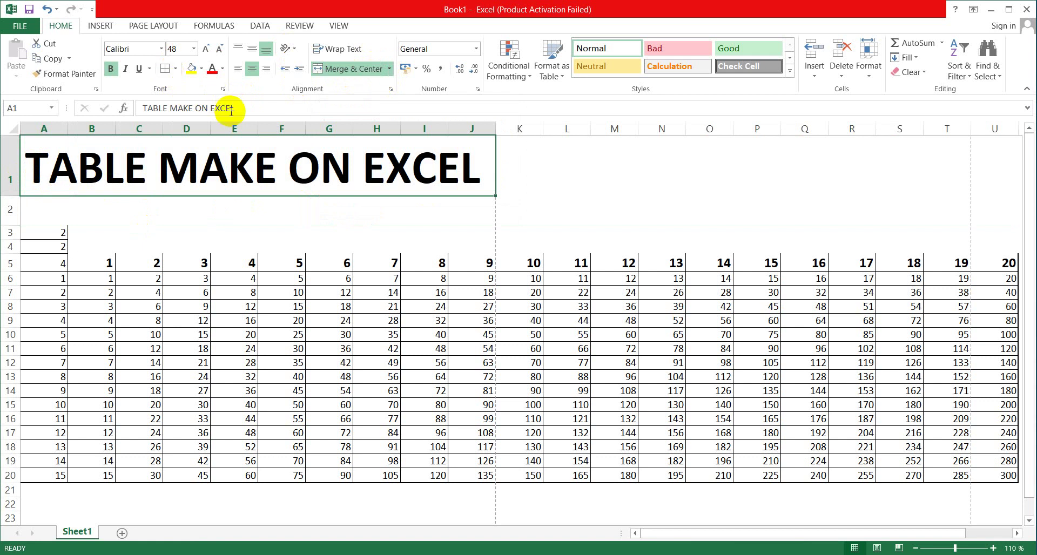
pyautogui.hotkey('ctrl', 'z')
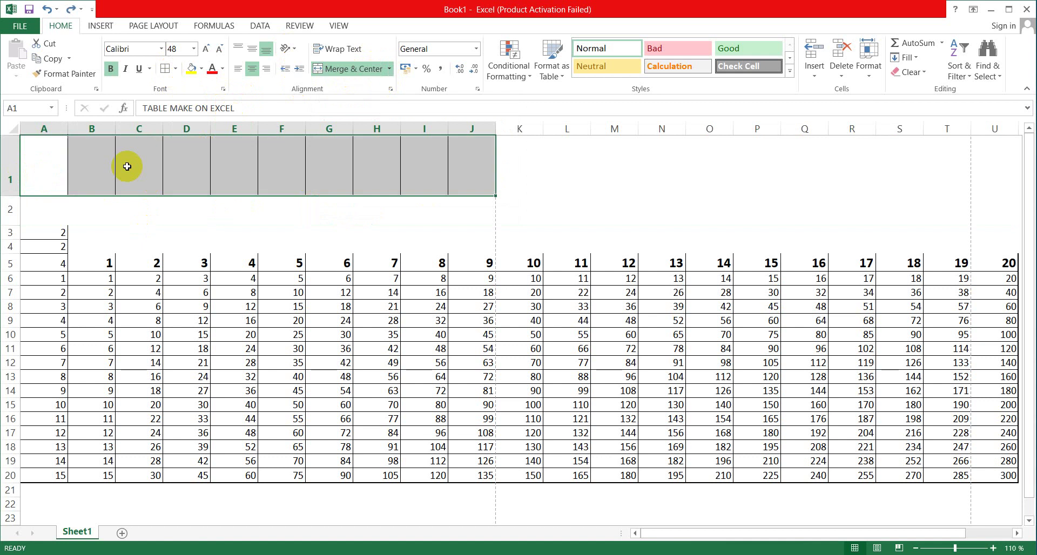
pyautogui.hotkey('ctrl', 'z')
pyautogui.hotkey('ctrl', 'z')
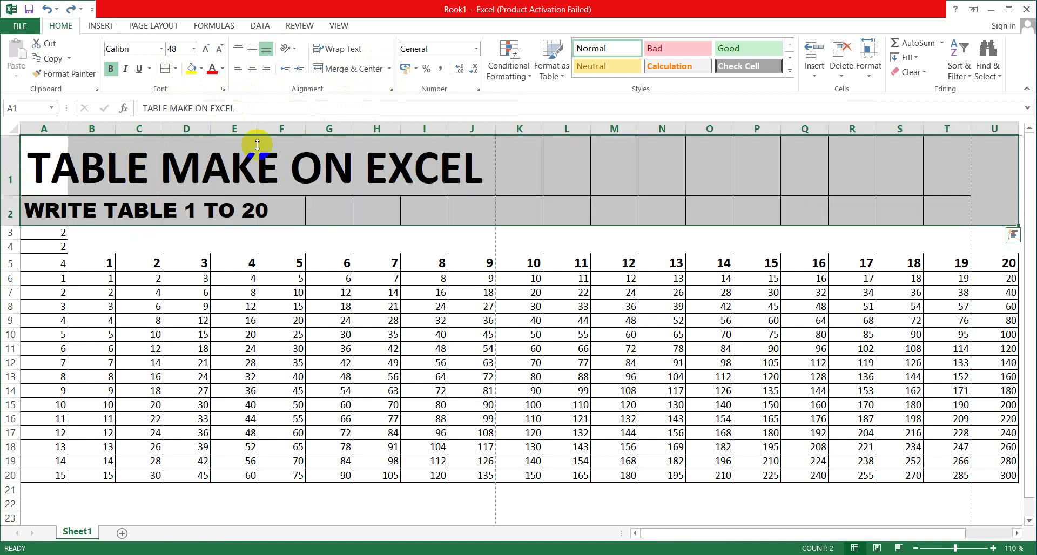
# Step: Merge and centre A1:U2 into the 'TABLE MAKE ON EXCEL' title, dropping the subtitle, and border it
pyautogui.click(348, 70)
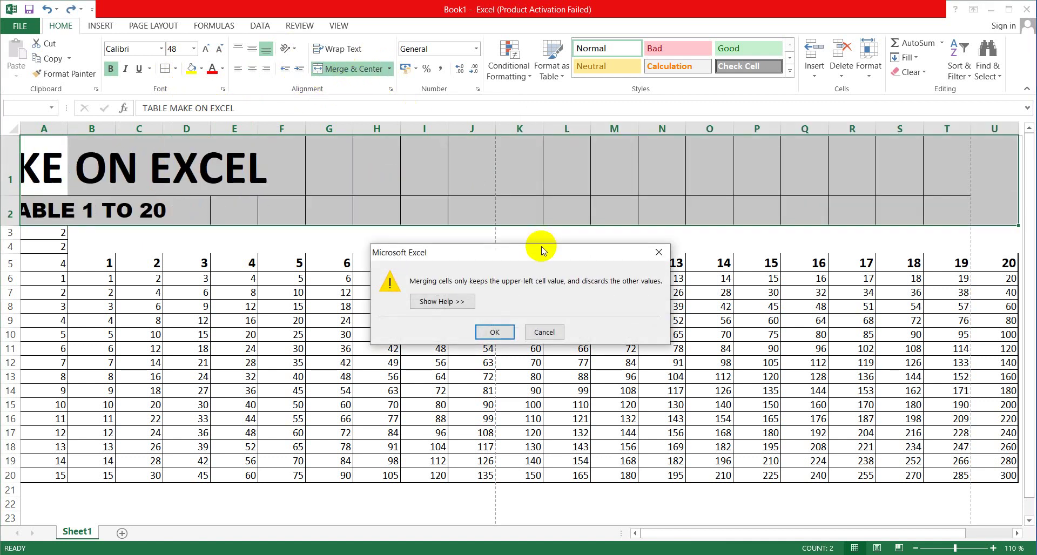
pyautogui.click(495, 333)
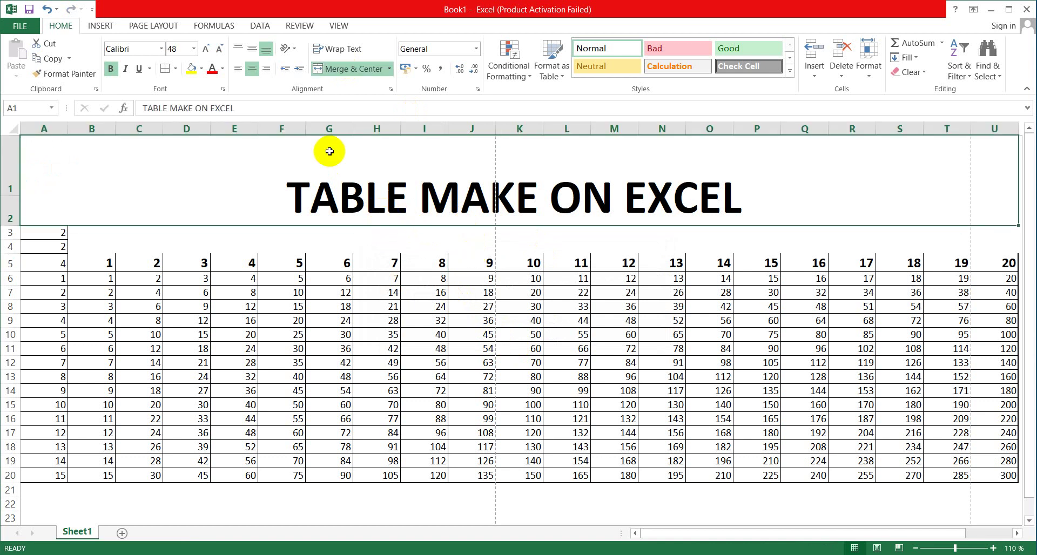
pyautogui.click(175, 69)
pyautogui.click(204, 184)
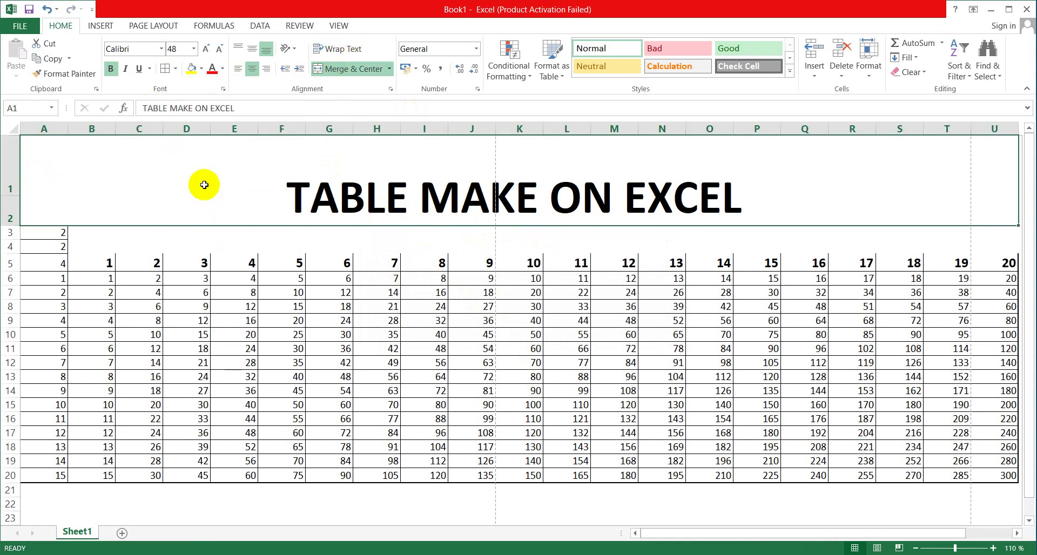
# Step: Apply All Borders to the column-number header row B5:U5
pyautogui.moveTo(81, 269); pyautogui.dragTo(995, 270)
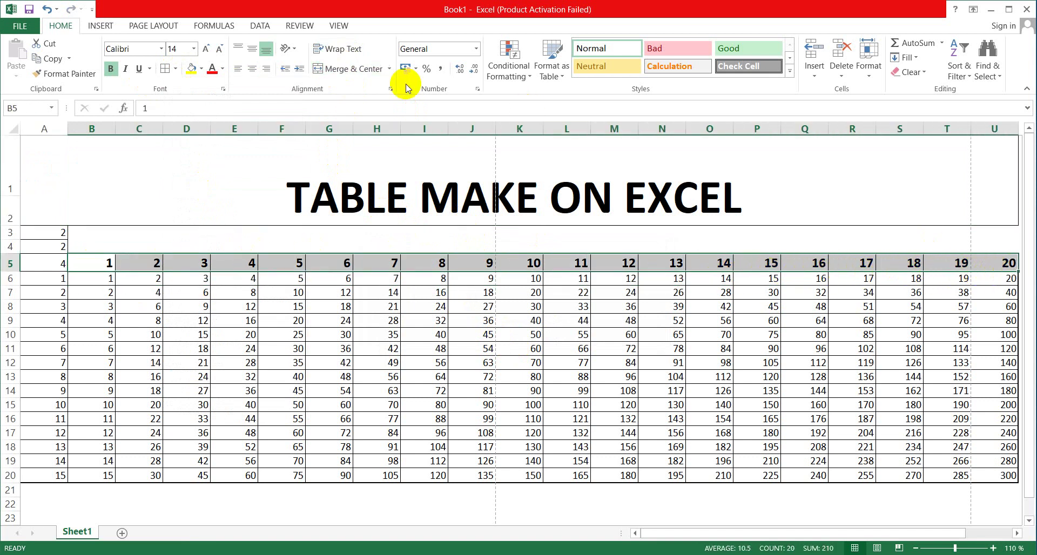
pyautogui.click(176, 68)
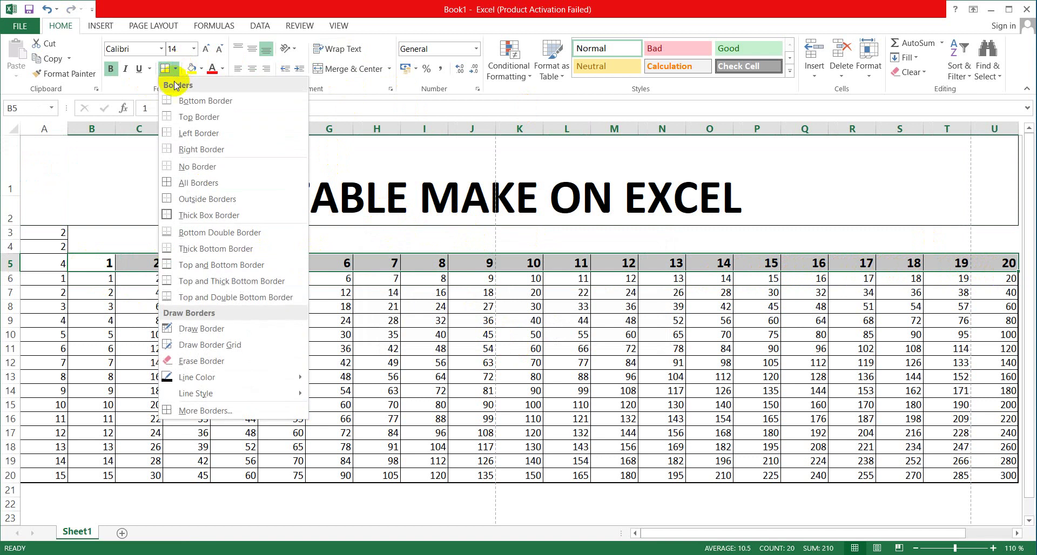
pyautogui.click(191, 182)
pyautogui.click(268, 338)
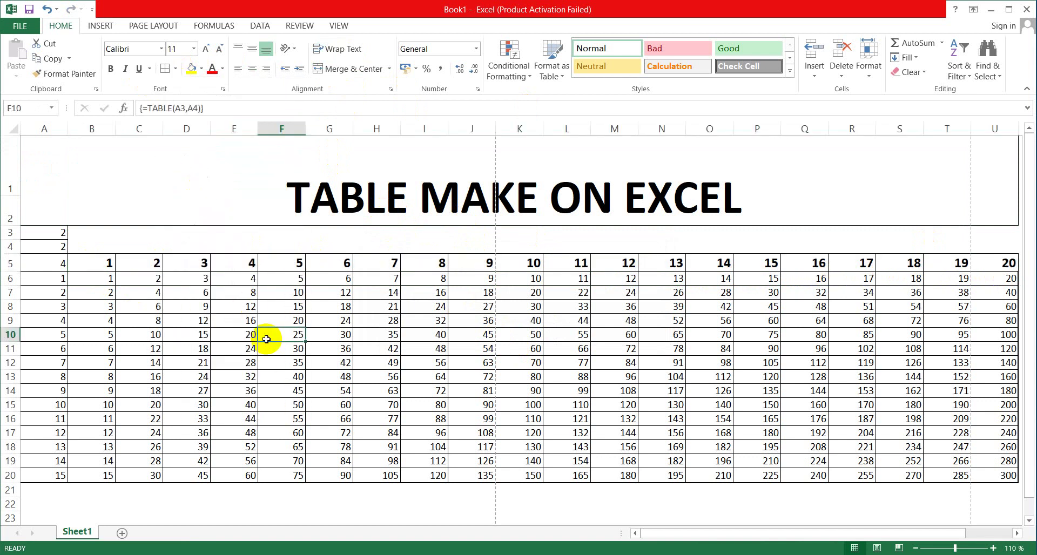
# Step: Wrap the whole title-and-table block A1:U20 in a Thick Box Border
pyautogui.moveTo(124, 157); pyautogui.dragTo(564, 328)
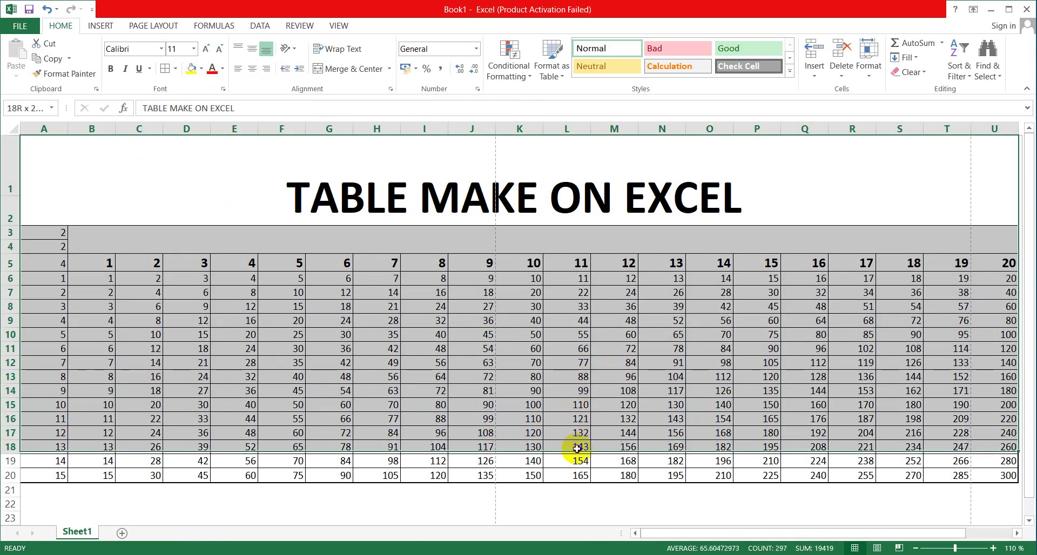
pyautogui.moveTo(577, 394)
pyautogui.mouseDown()
pyautogui.moveTo(568, 459)
pyautogui.moveTo(589, 474)
pyautogui.mouseUp()
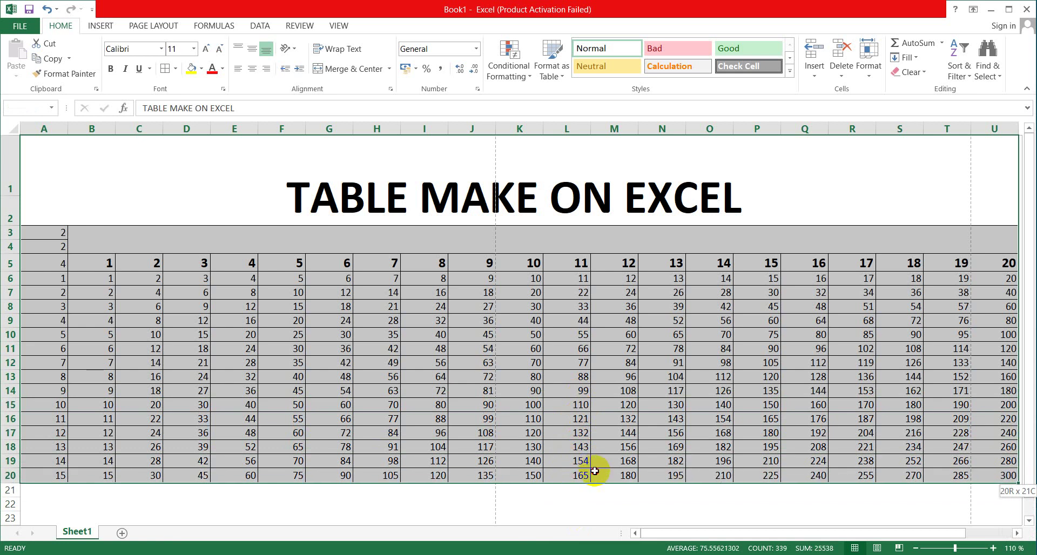
pyautogui.click(179, 69)
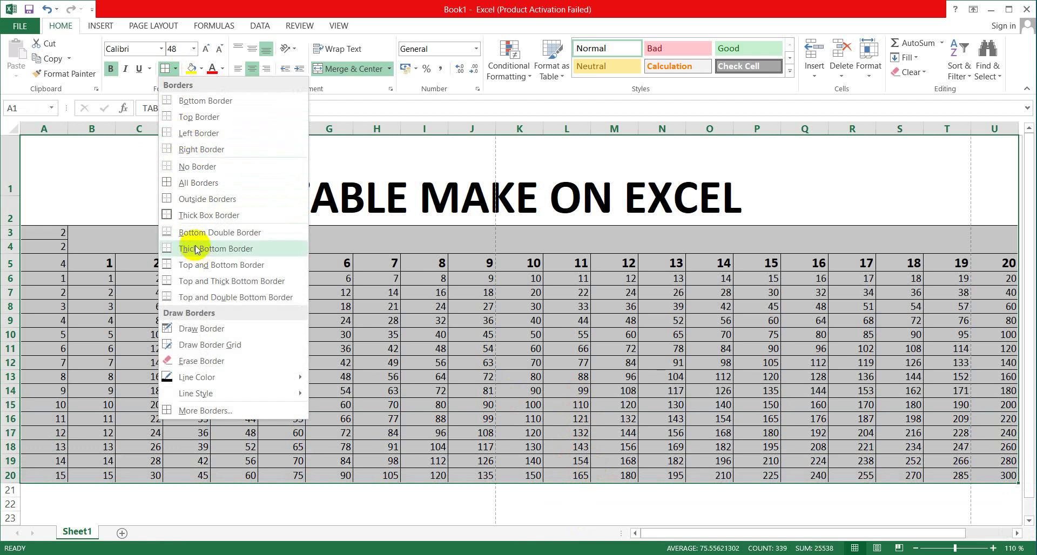
pyautogui.click(186, 215)
pyautogui.click(210, 282)
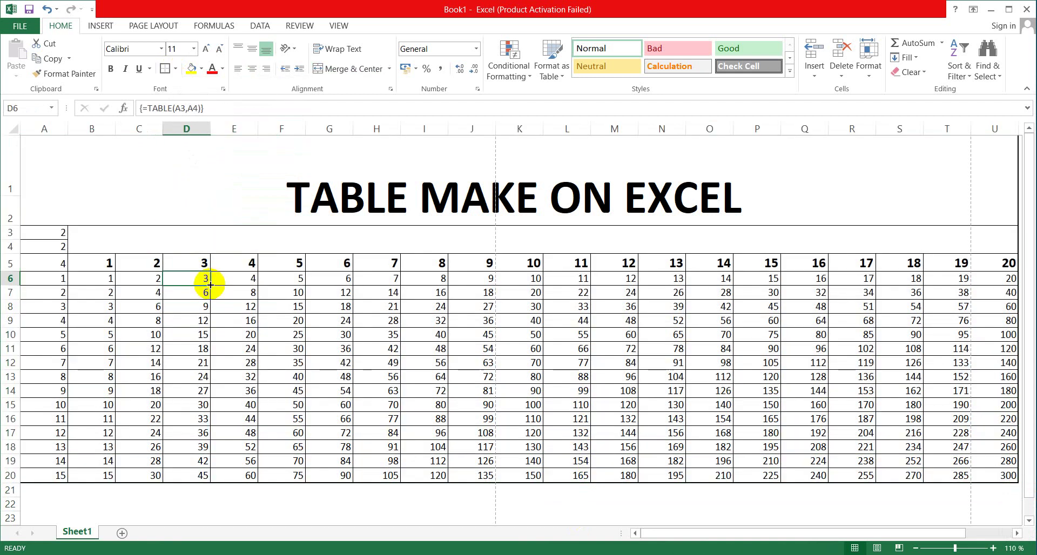